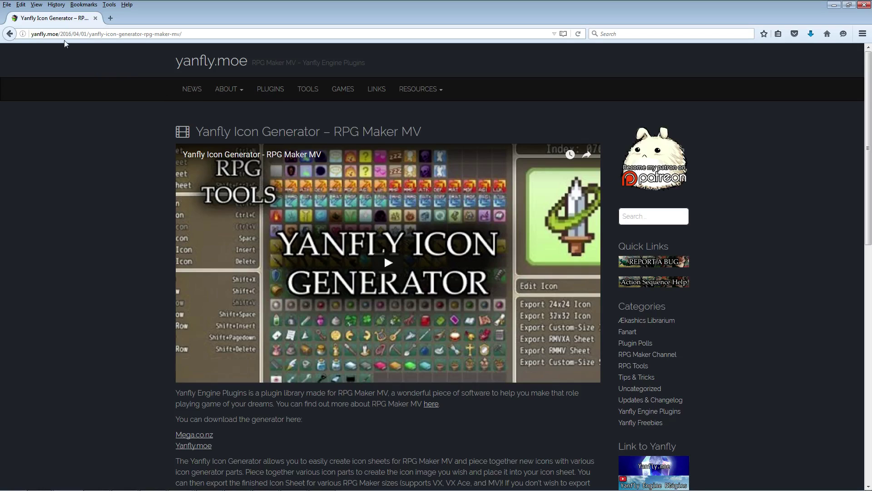
# Go to yanfly.moe's Tools page and open the Icon Generator post
pyautogui.click(302, 97)
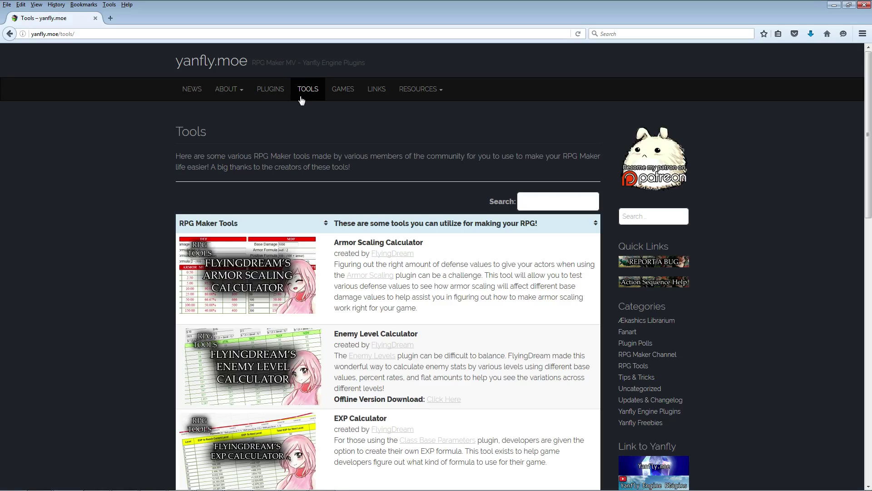
pyautogui.scroll(-10, 258, 165)
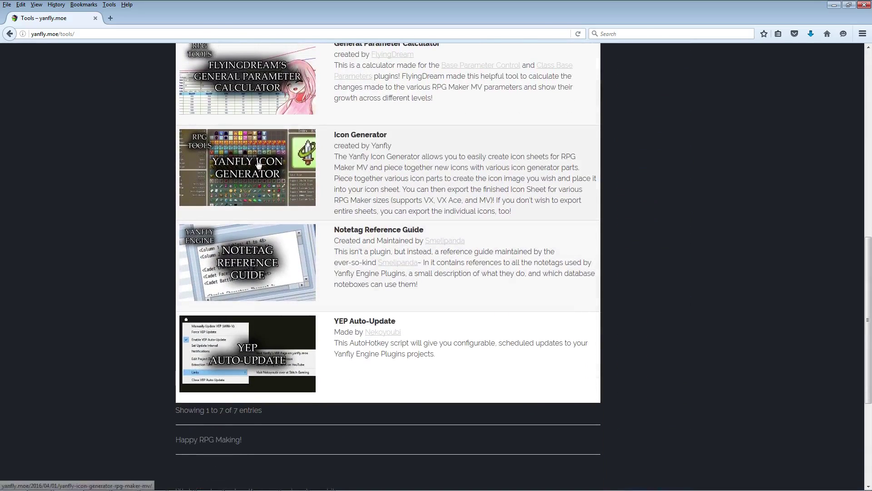
pyautogui.click(259, 166)
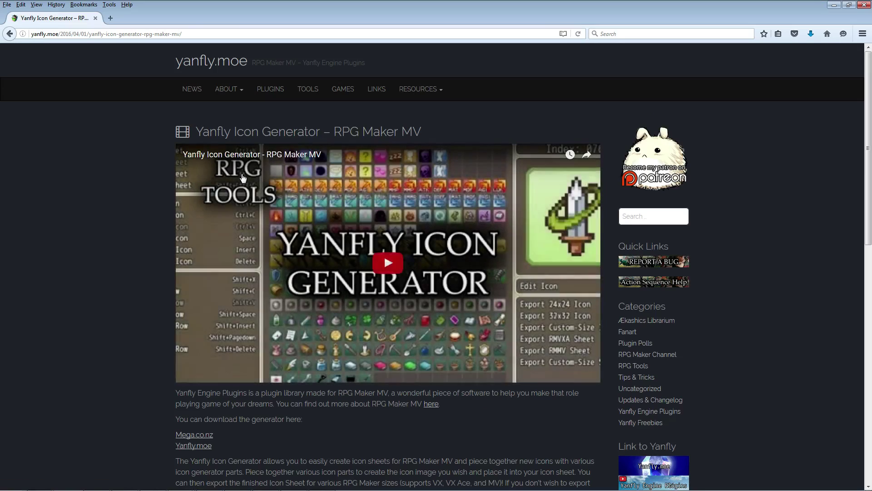
# Save the generator from the Yanfly.moe download link with Save Link As
pyautogui.scroll(-2, 236, 204)
pyautogui.scroll(-2, 195, 295)
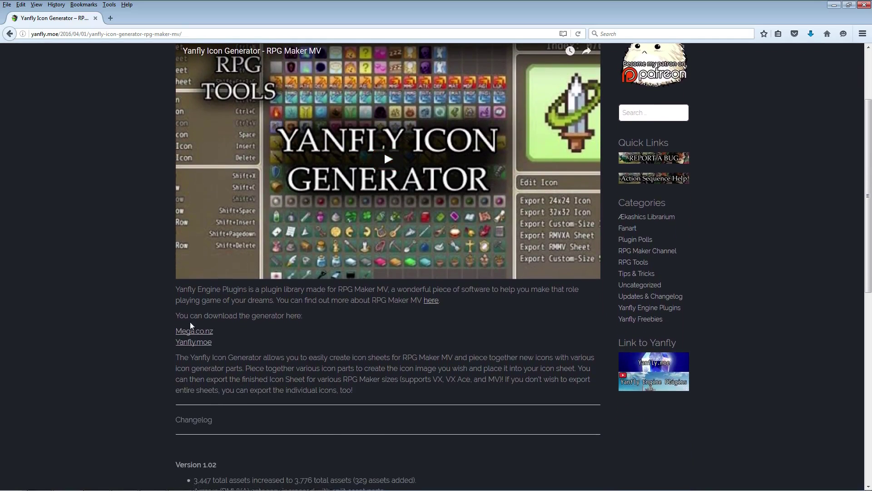
pyautogui.rightClick(201, 342)
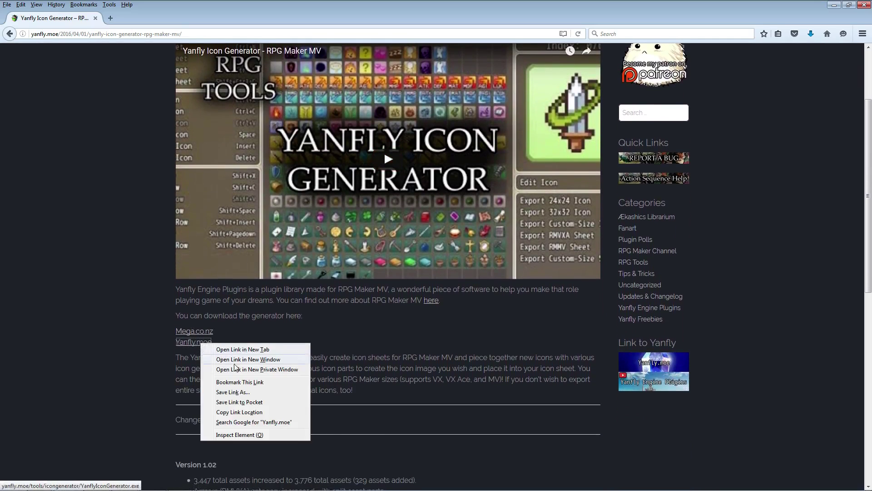
pyautogui.click(243, 393)
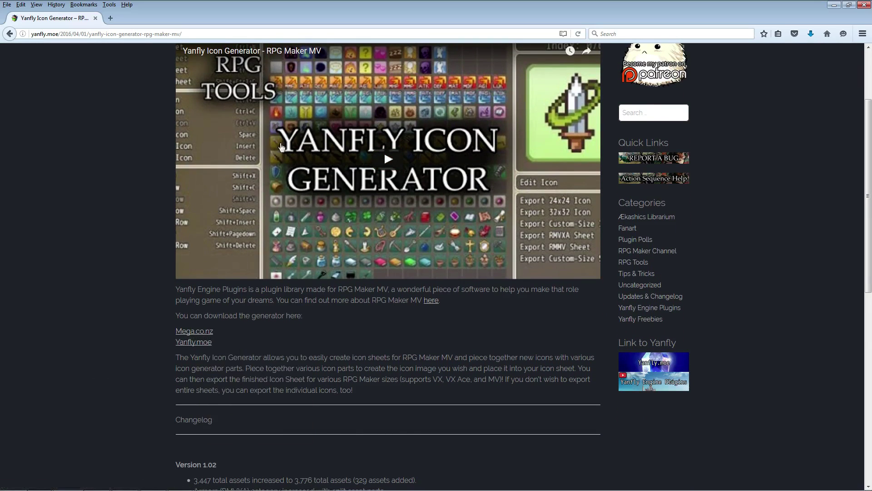
pyautogui.scroll(-6, 358, 248)
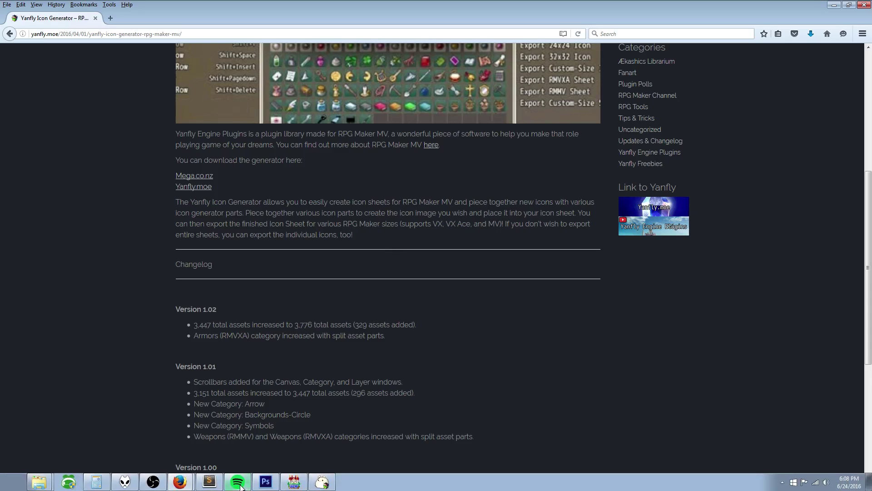
# Launch the Icon Generator, show the Load Icon Sheet list, and maximize the window
pyautogui.click(321, 484)
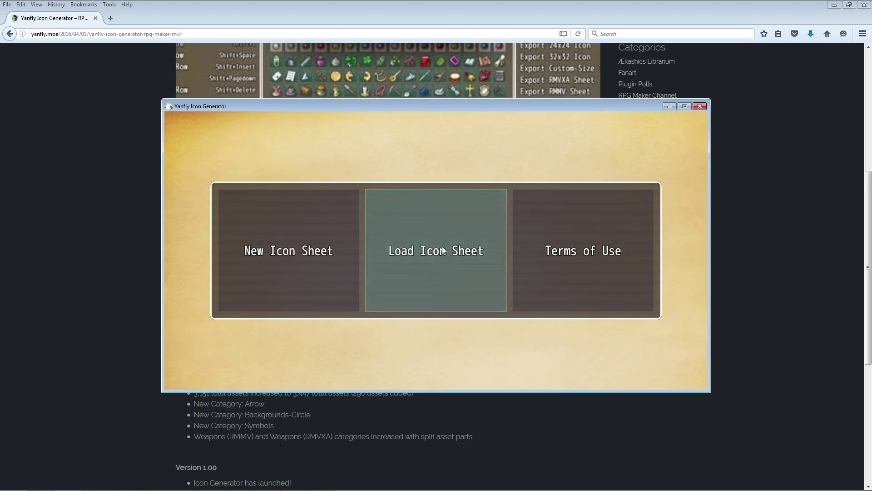
pyautogui.click(430, 250)
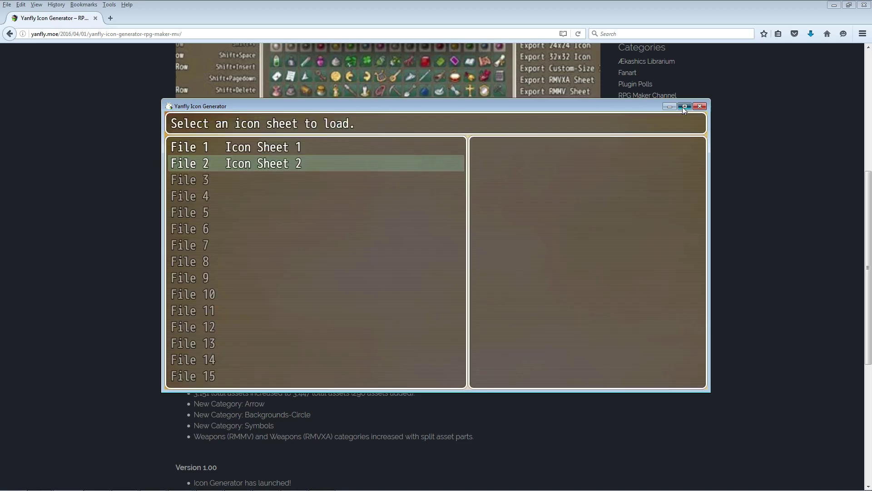
pyautogui.click(683, 107)
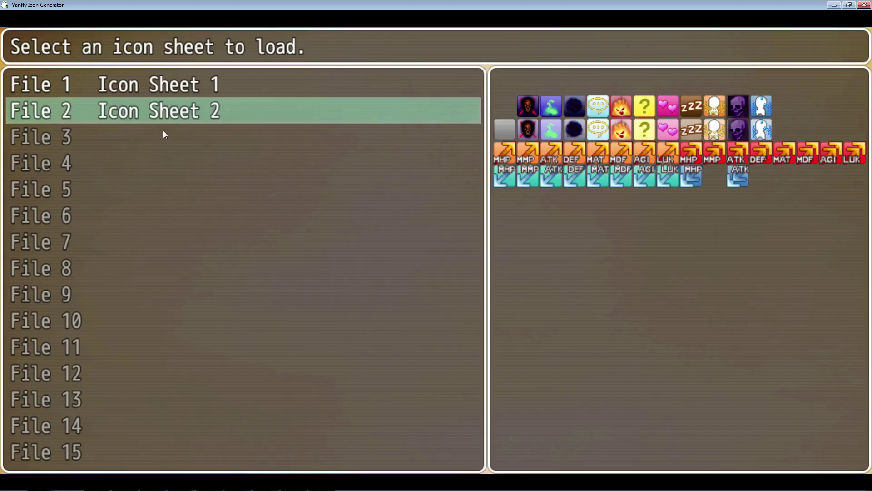
# Load File 2 (Icon Sheet 2) and scroll through its icon grid
pyautogui.press('Return')
pyautogui.scroll(2, 381, 322)
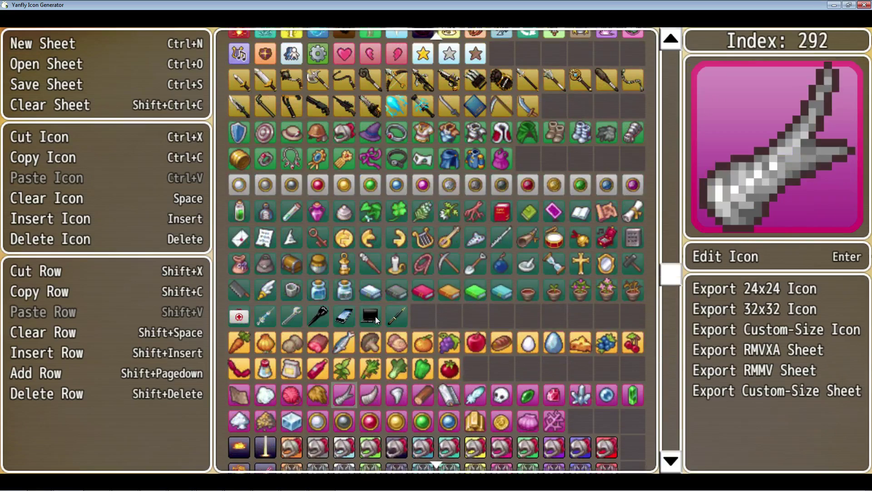
pyautogui.scroll(3, 375, 316)
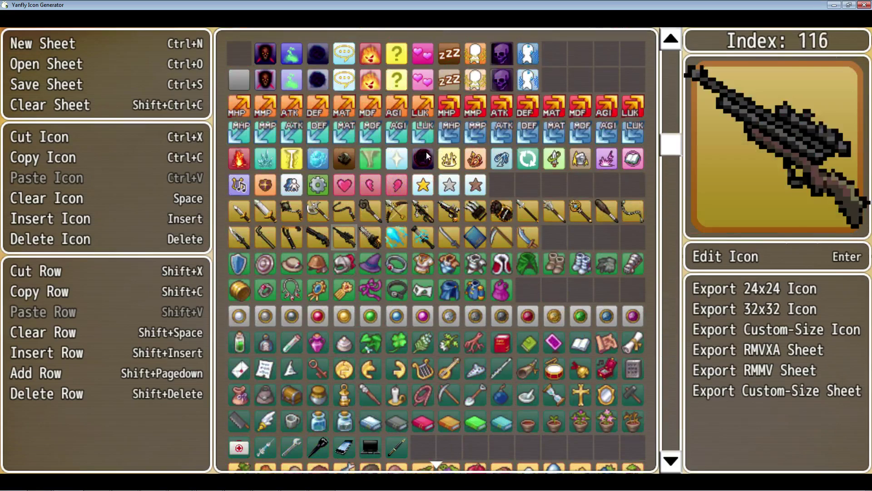
pyautogui.scroll(-4, 426, 150)
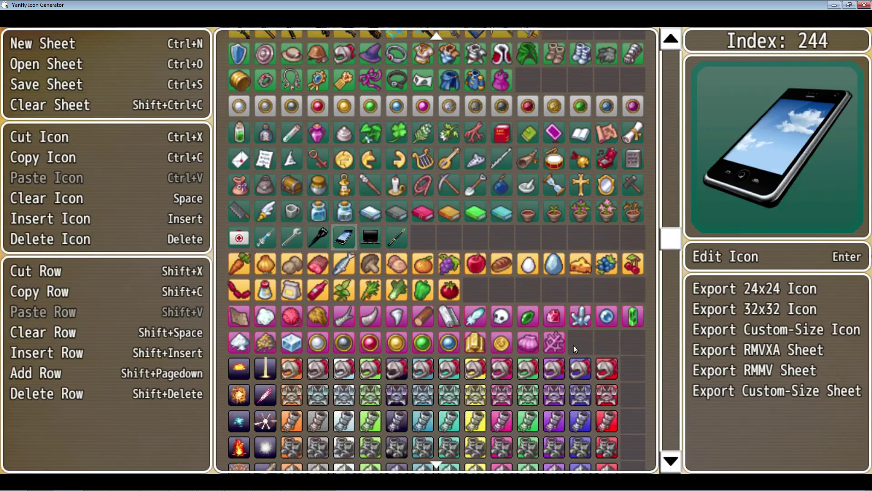
pyautogui.scroll(-9, 564, 344)
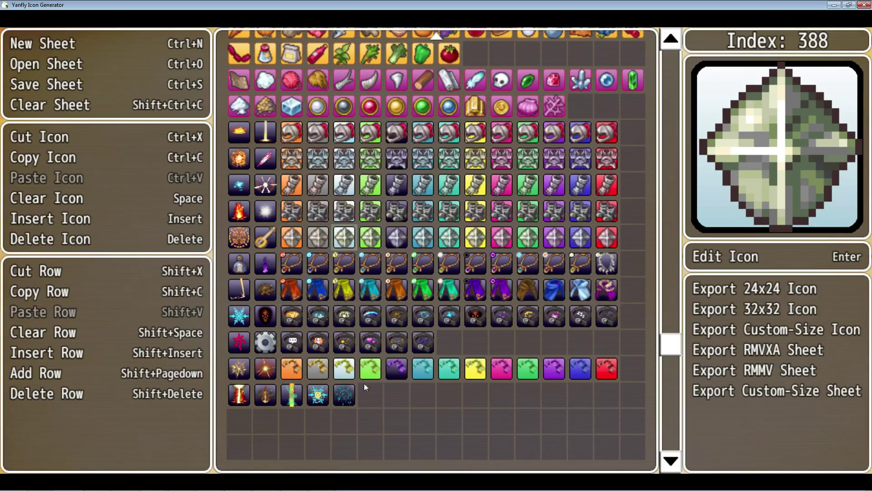
pyautogui.scroll(3, 379, 361)
pyautogui.scroll(-9, 377, 361)
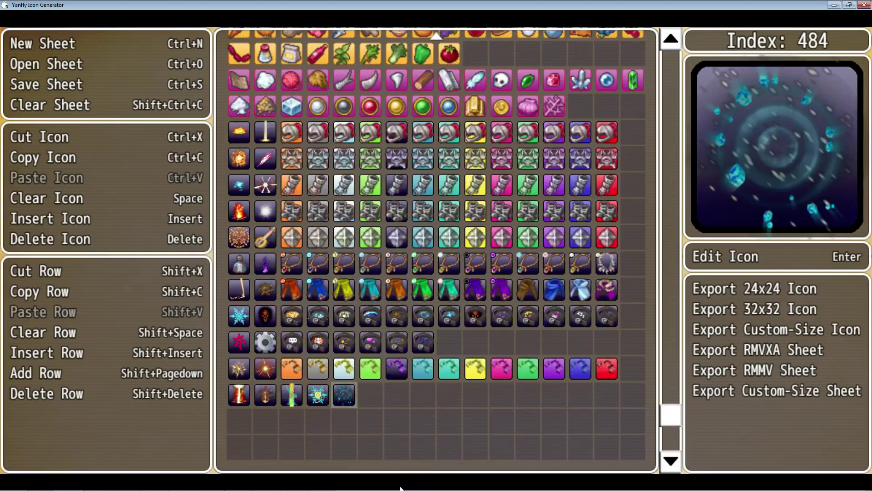
pyautogui.scroll(10, 399, 394)
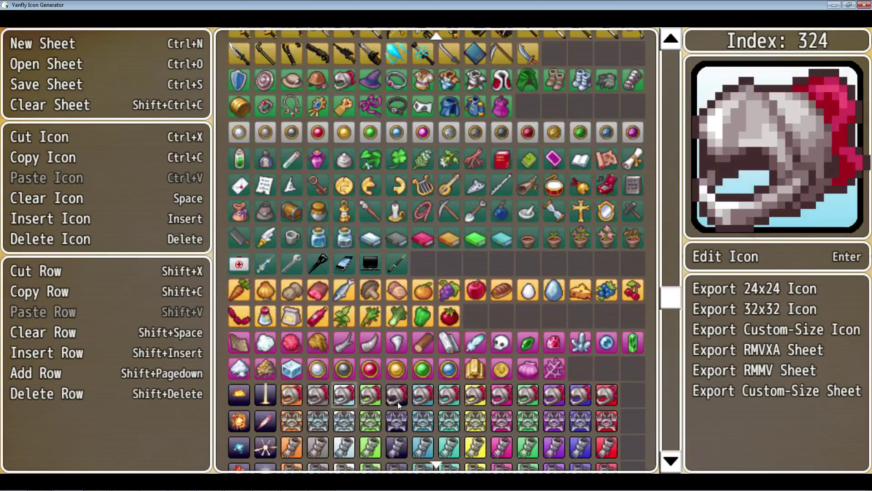
pyautogui.scroll(10, 397, 402)
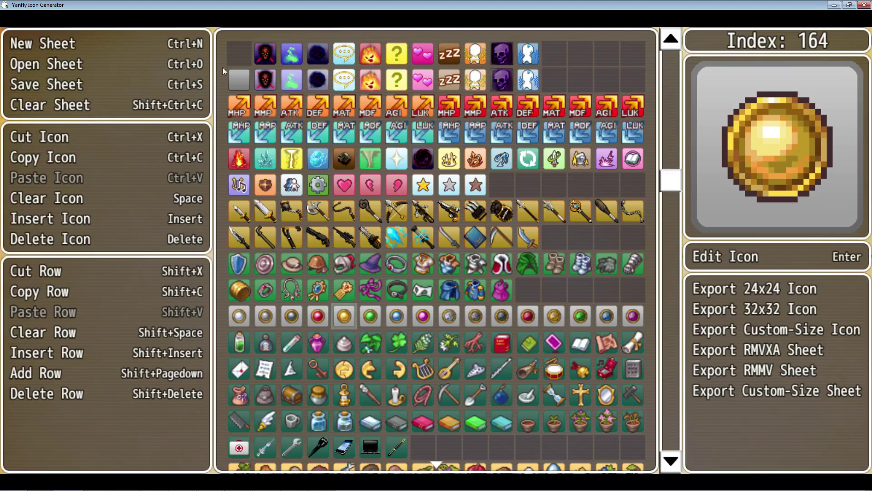
pyautogui.click(53, 66)
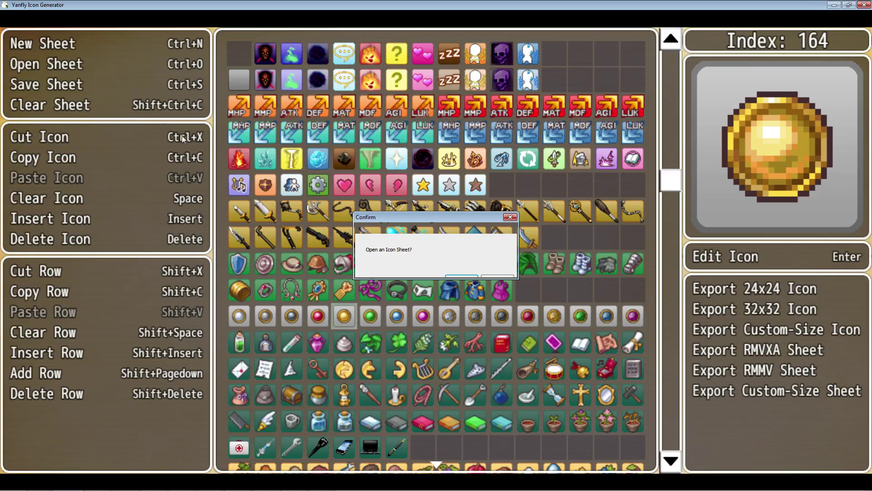
pyautogui.click(460, 276)
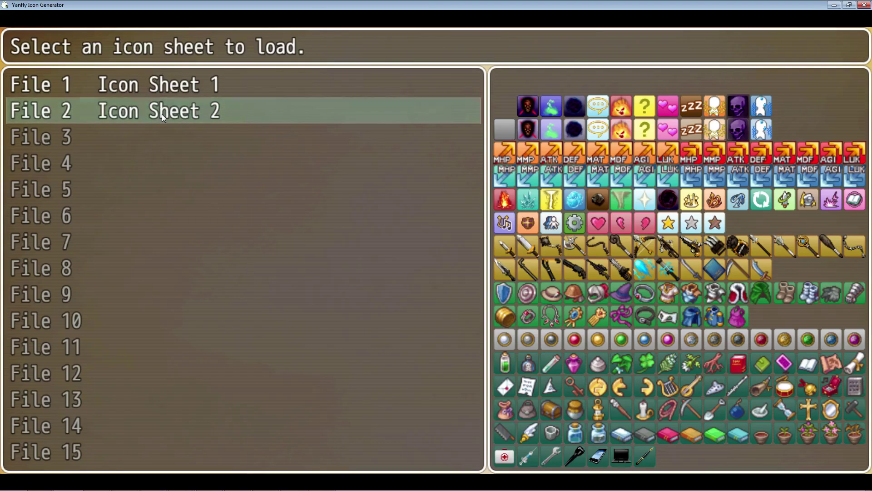
pyautogui.press('Escape')
pyautogui.hotkey('shift', 'ctrl', 'c')
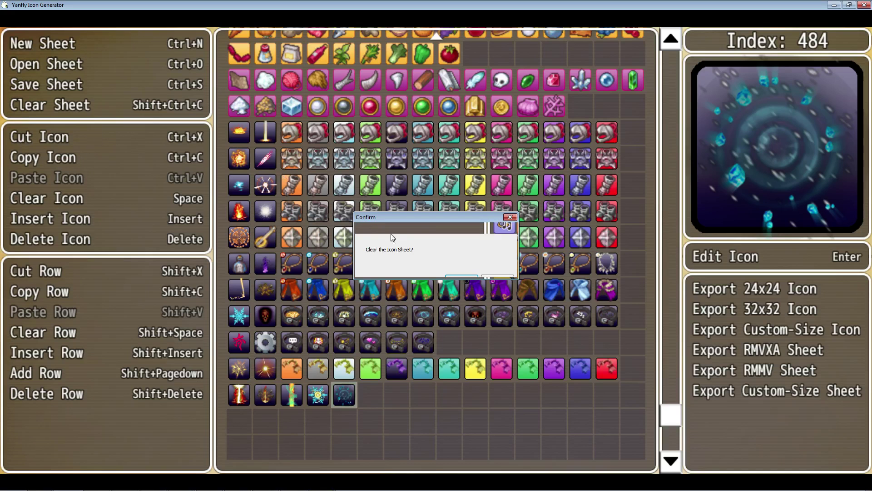
pyautogui.click(496, 278)
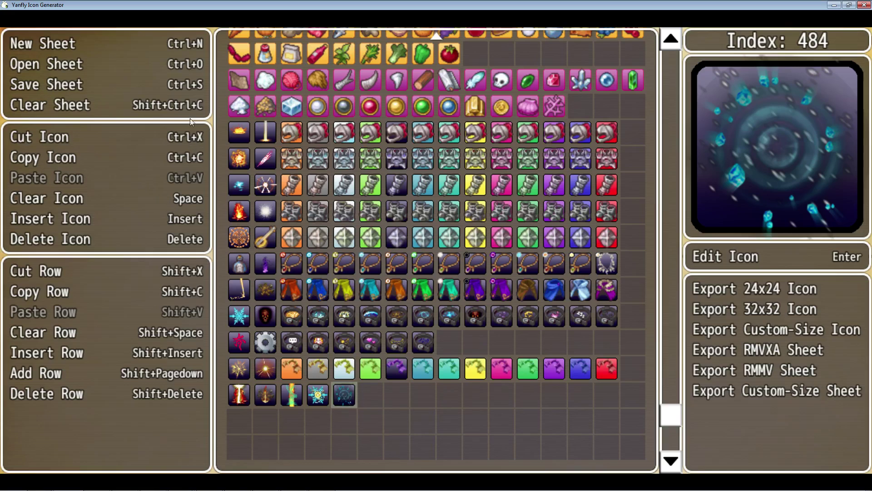
# Save the current icon sheet into the empty File 3 slot using Ctrl+S
pyautogui.hotkey('ctrl', 's')
pyautogui.press('Down')
pyautogui.press('Down')
pyautogui.press('Down')
pyautogui.press('Up')
pyautogui.press('Up')
pyautogui.press('Up')
pyautogui.press('Up')
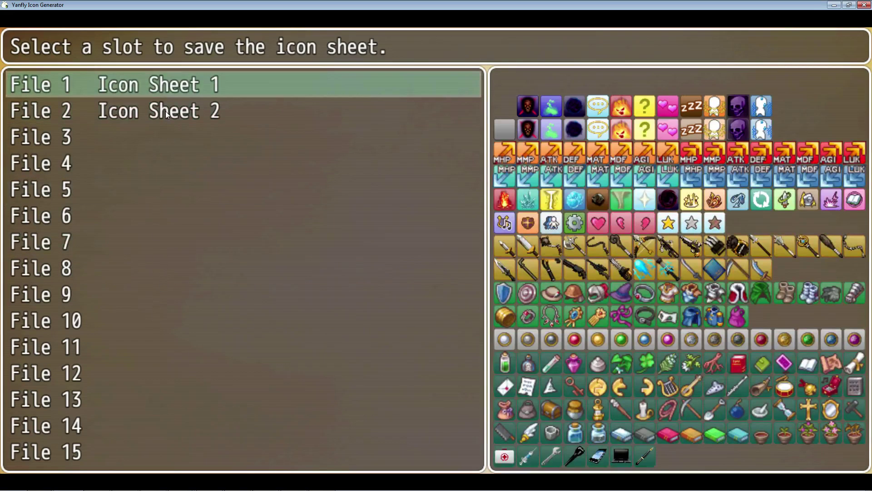
pyautogui.press('Down')
pyautogui.press('Down')
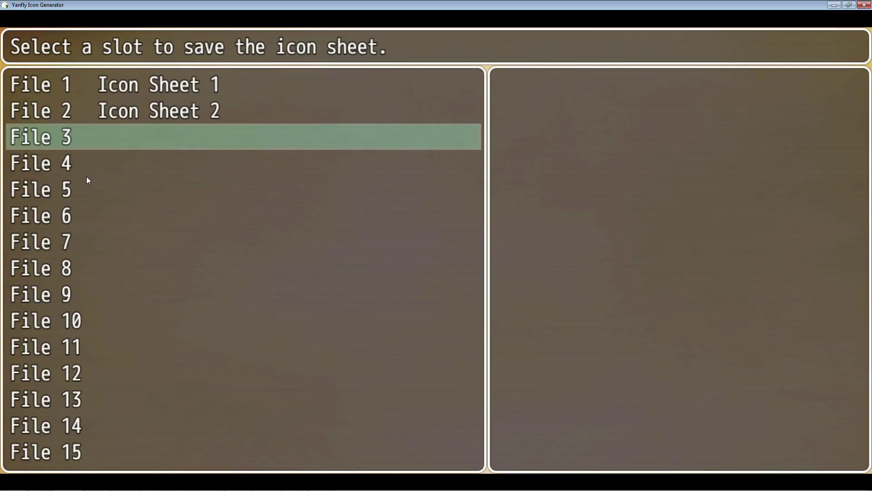
pyautogui.press('Return')
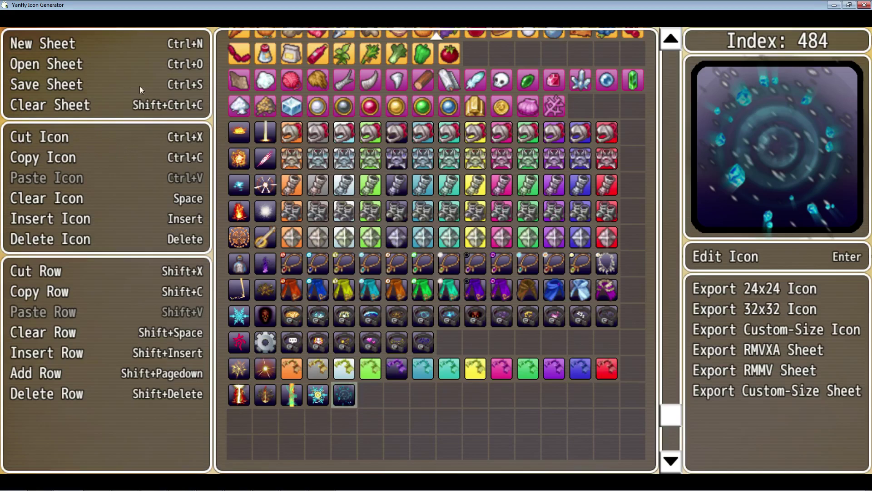
# Clear Sheet and confirm, removing every icon from the grid
pyautogui.click(59, 105)
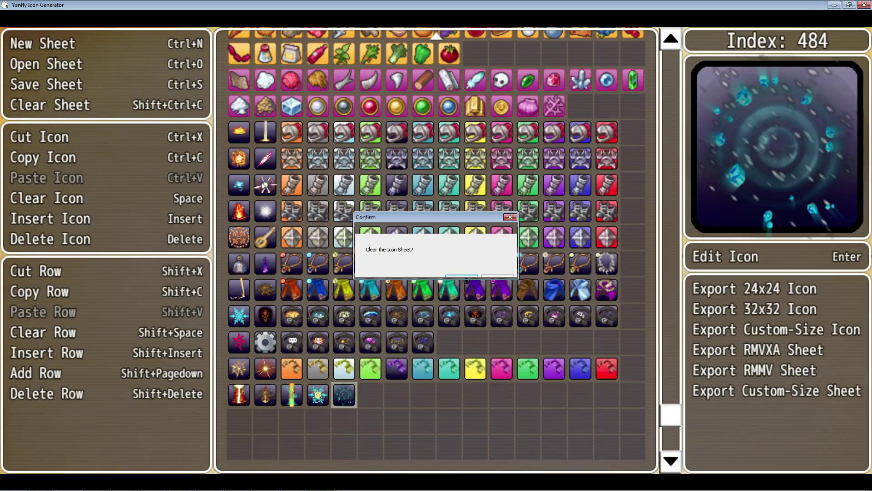
pyautogui.click(465, 276)
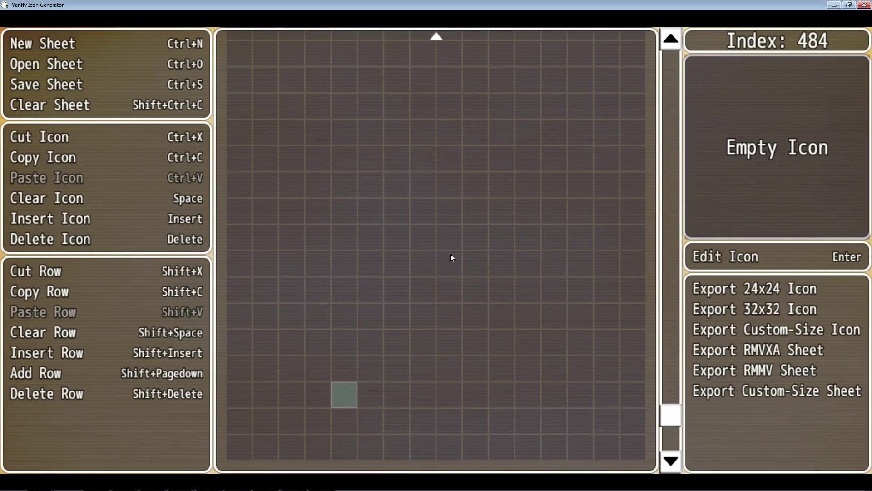
pyautogui.scroll(10, 451, 254)
pyautogui.scroll(5, 439, 248)
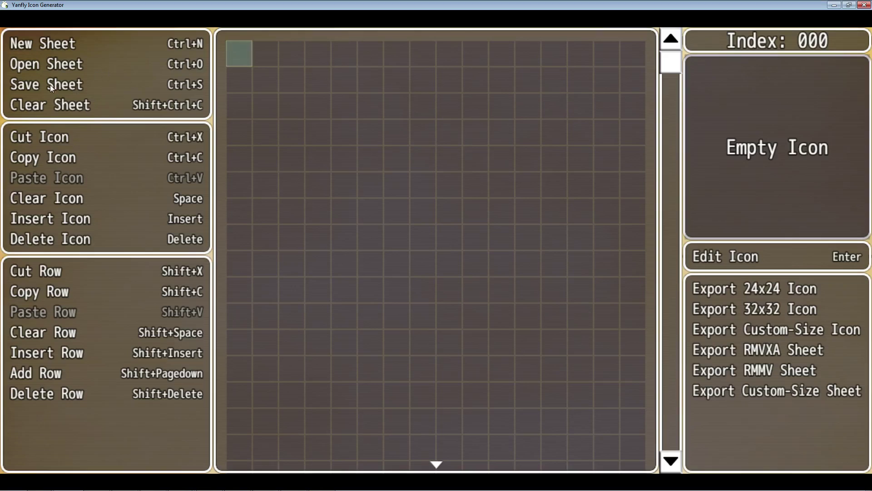
# Reopen the saved Icon Sheet 3 from File 3, confirming the prompt
pyautogui.click(52, 64)
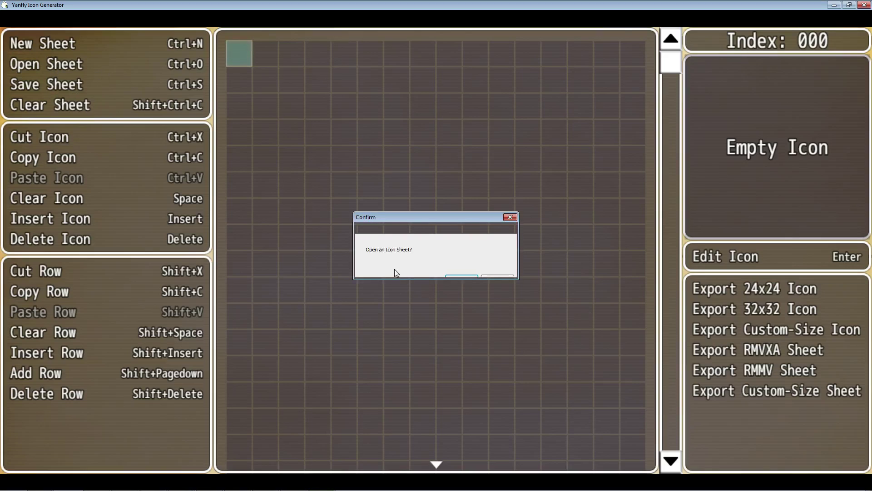
pyautogui.click(460, 276)
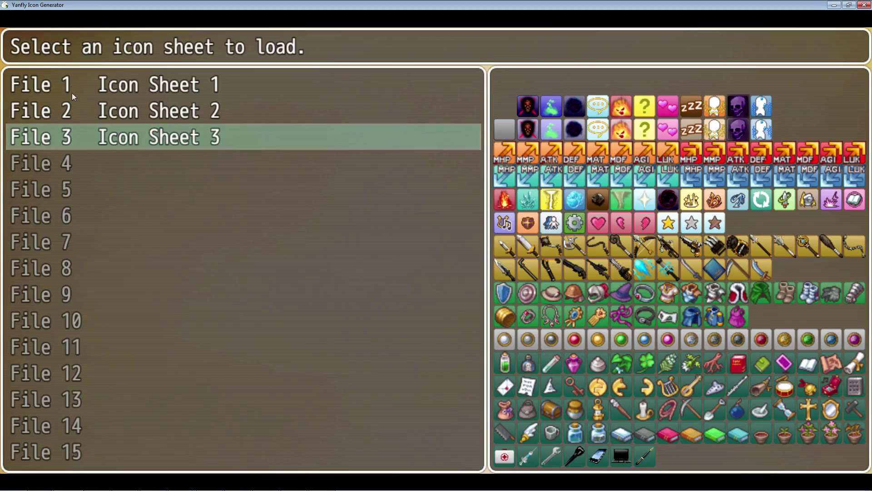
pyautogui.click(89, 143)
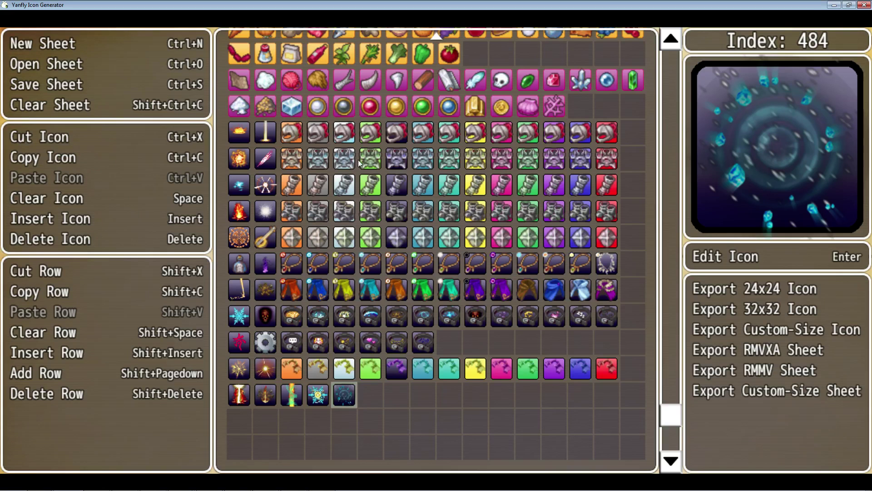
# Load Icon Sheet 3 and select the electric ice-thunder orb icon
pyautogui.click(367, 309)
pyautogui.scroll(10, 366, 300)
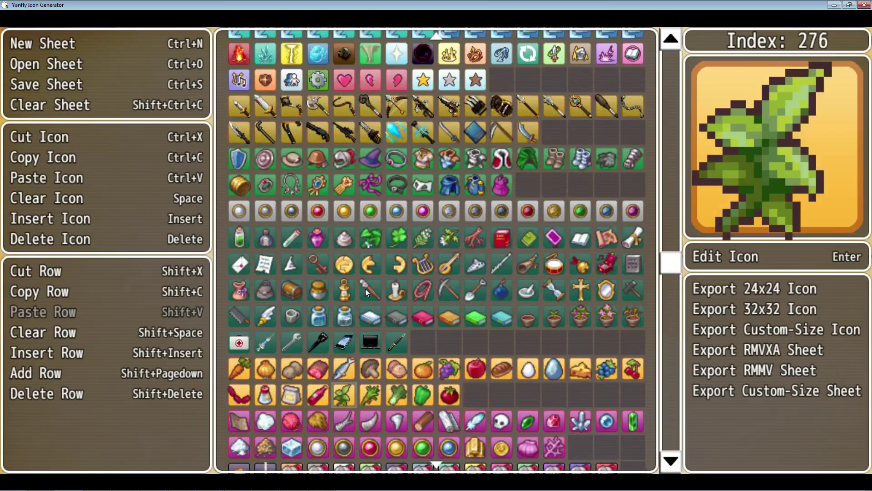
pyautogui.scroll(-7, 354, 277)
pyautogui.scroll(-6, 388, 206)
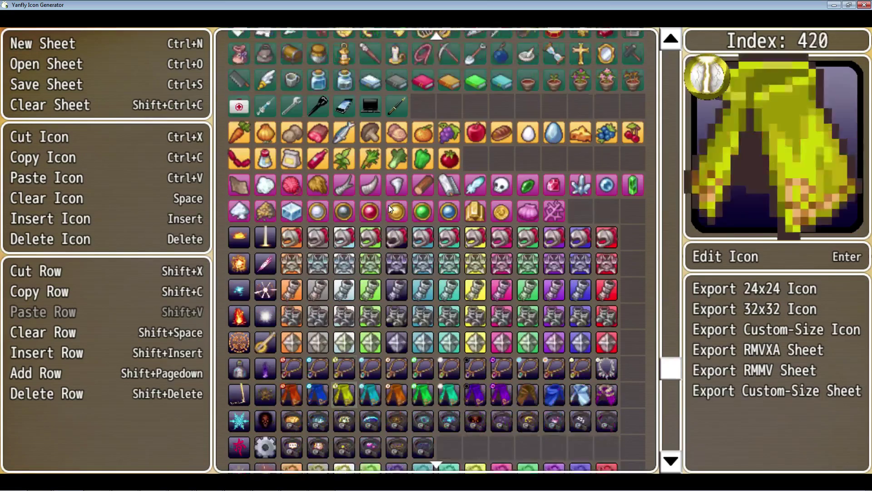
pyautogui.click(402, 381)
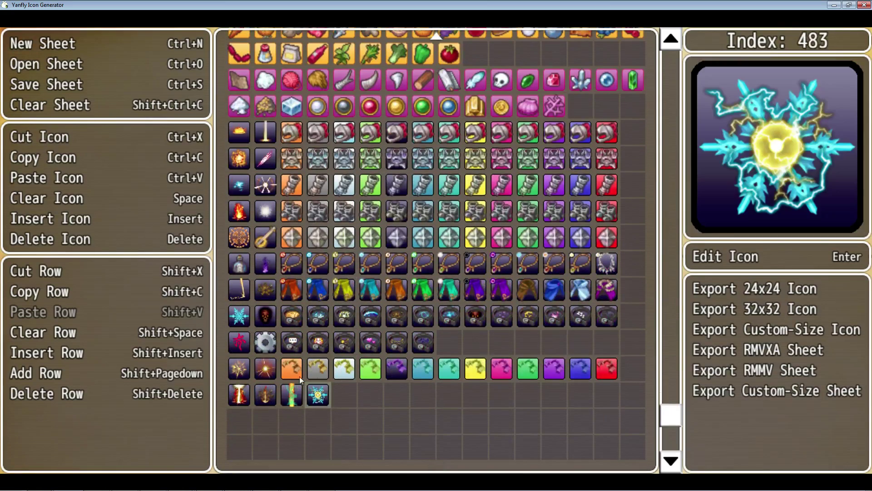
pyautogui.click(380, 163)
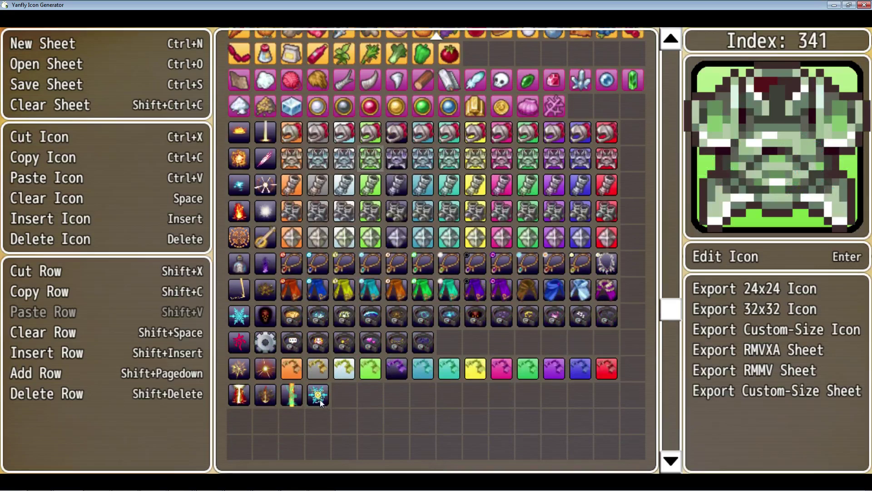
pyautogui.click(316, 380)
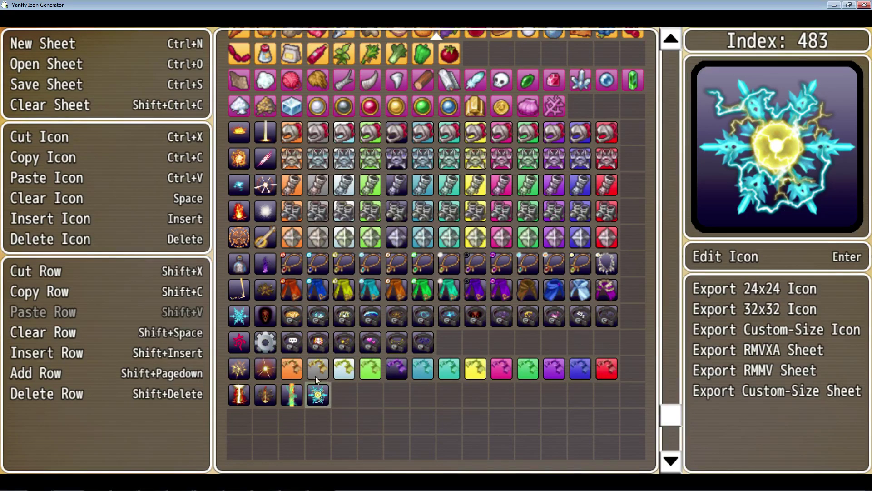
# Cut and re-paste the orb, paste a copy into slot 484, and open it in Edit Icon
pyautogui.click(42, 137)
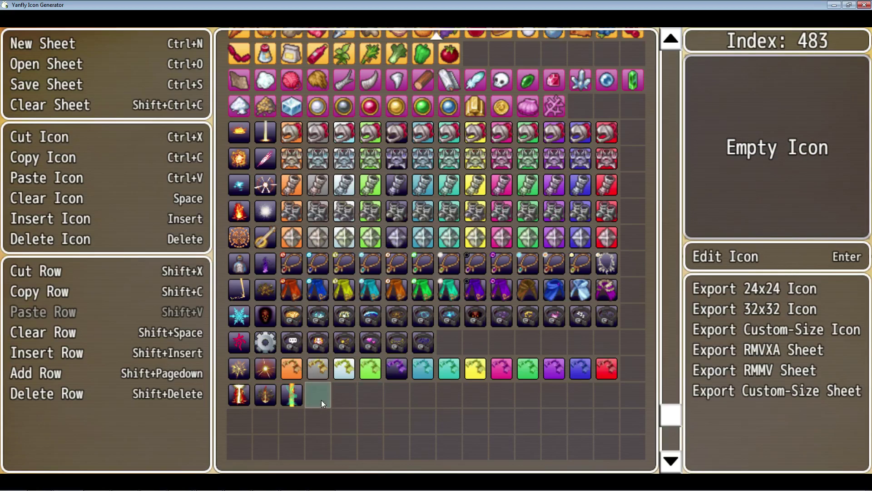
pyautogui.click(46, 178)
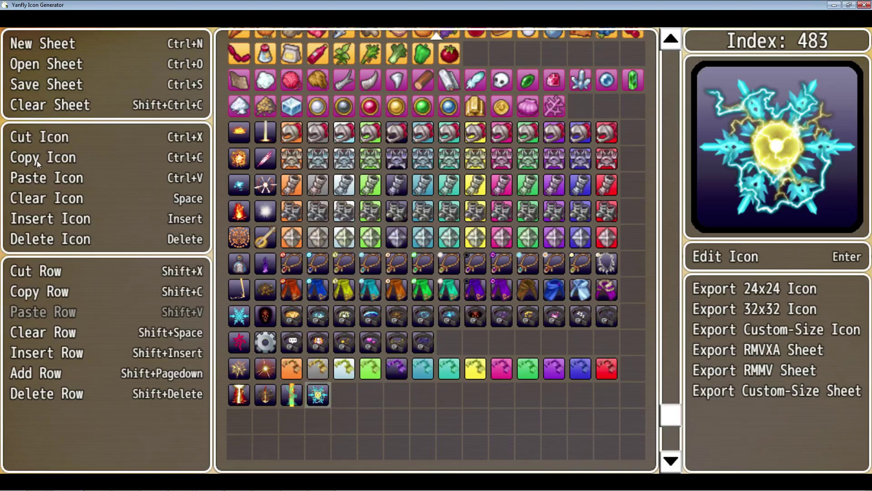
pyautogui.click(340, 400)
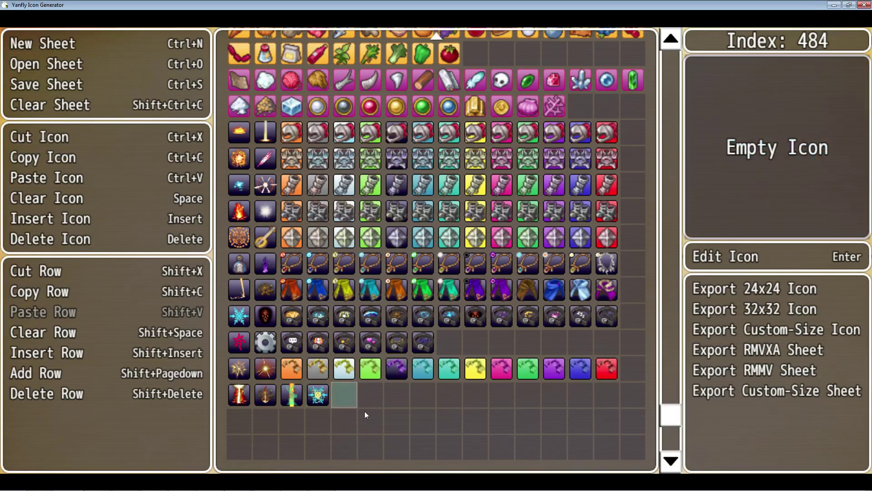
pyautogui.click(41, 179)
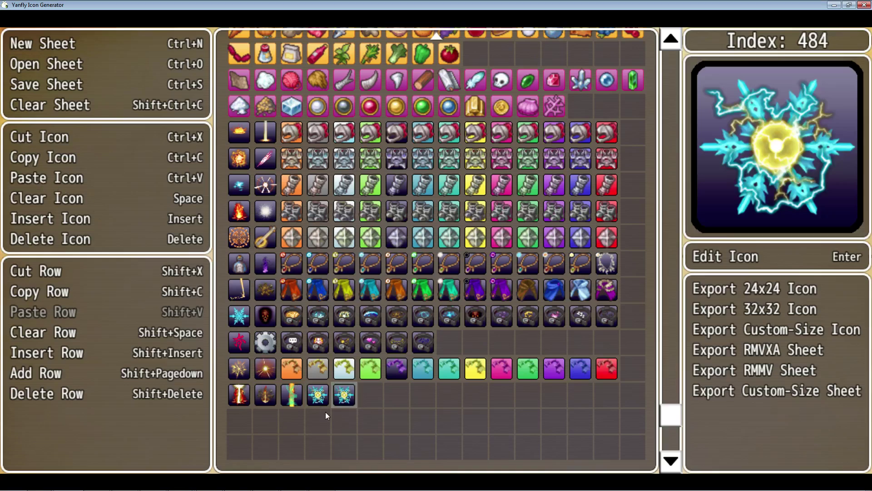
pyautogui.doubleClick(345, 394)
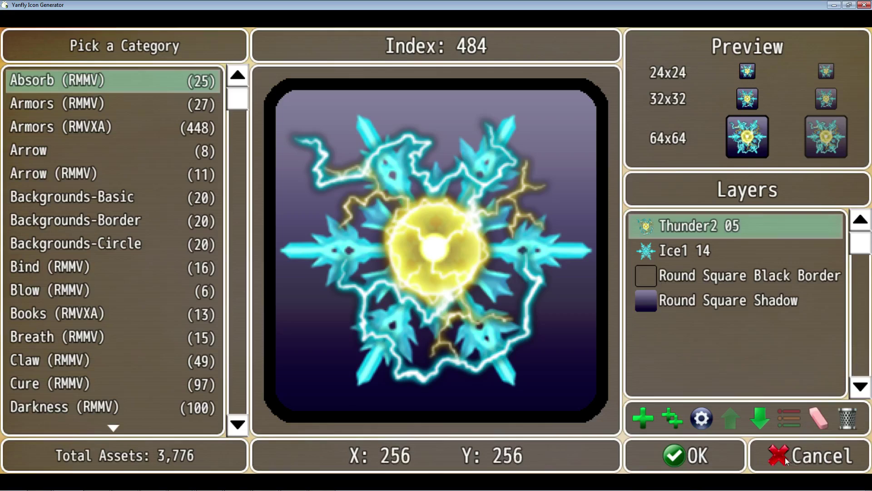
pyautogui.press('Escape')
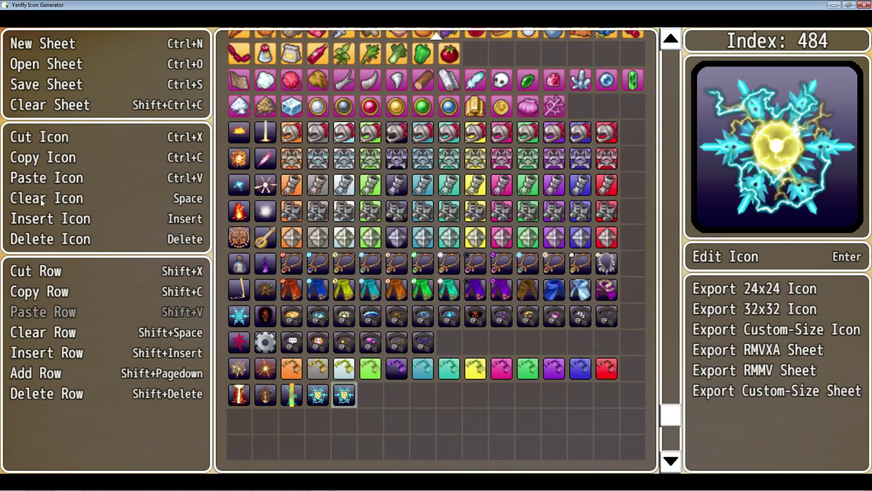
# Clear the duplicated orb icon from slot 484
pyautogui.press('Right')
pyautogui.press('Left')
pyautogui.click(49, 200)
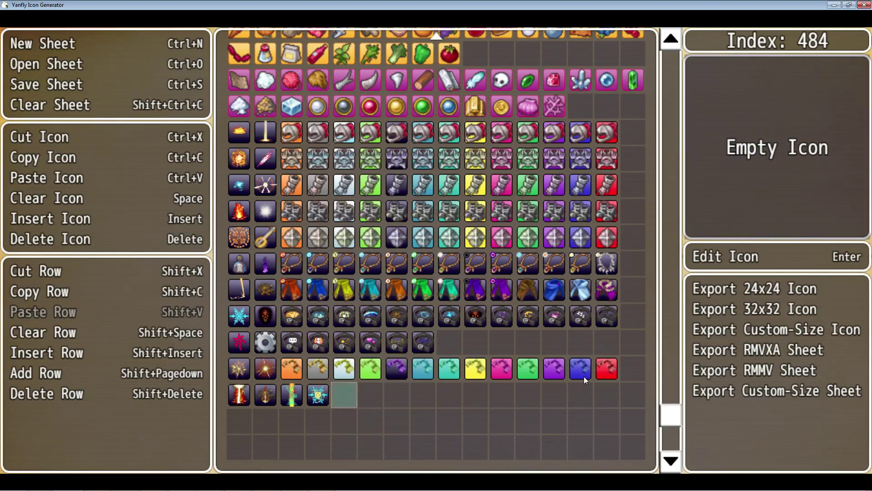
# Move between the sheet's last cells using clicks, End, Down and Page Down keys
pyautogui.click(626, 439)
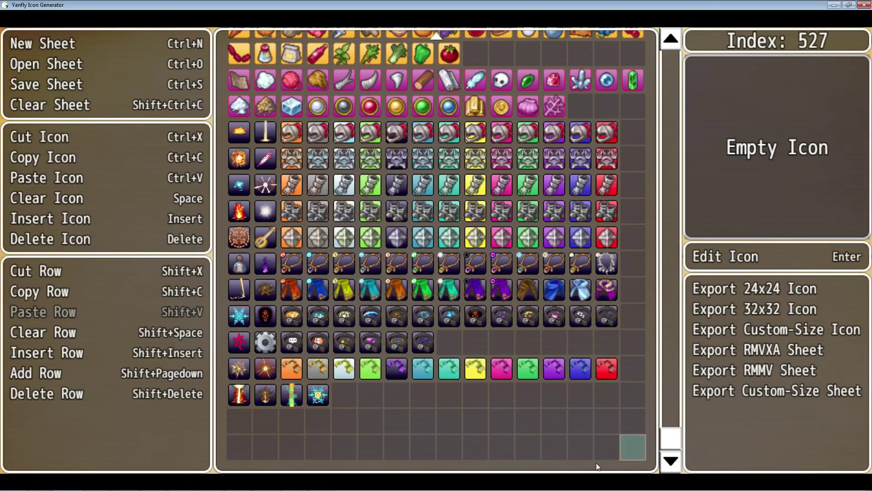
pyautogui.click(352, 399)
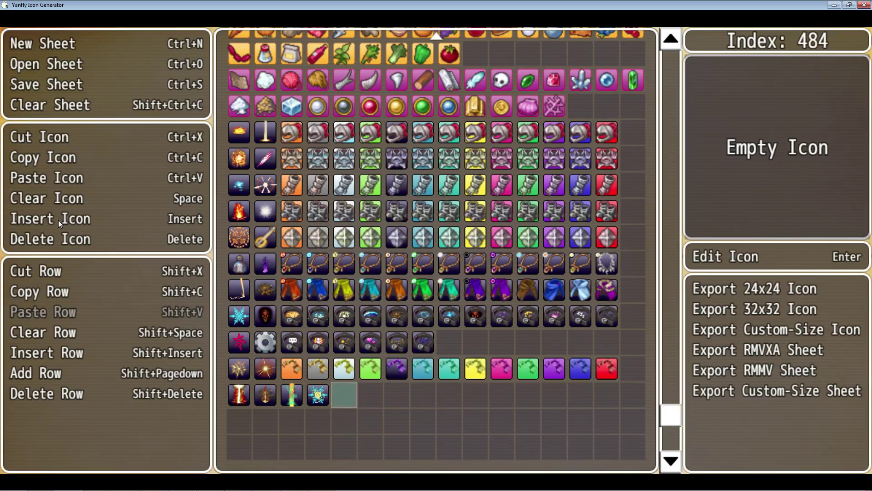
pyautogui.press('End')
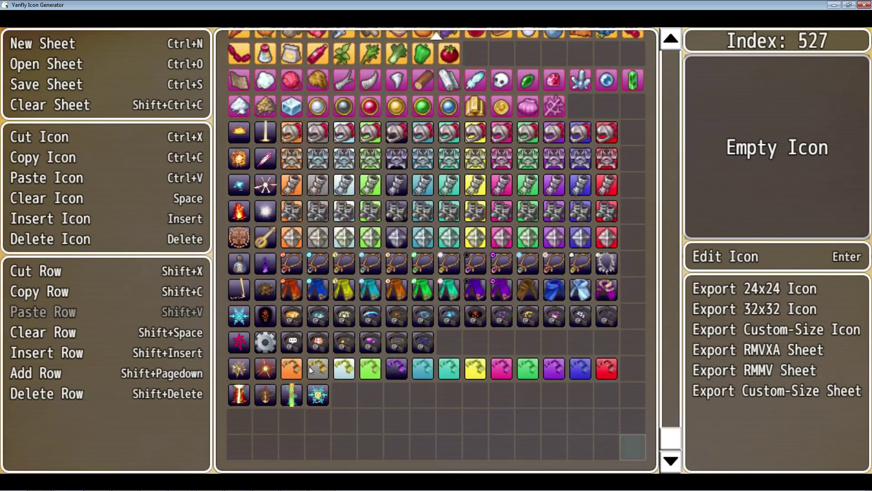
pyautogui.click(344, 393)
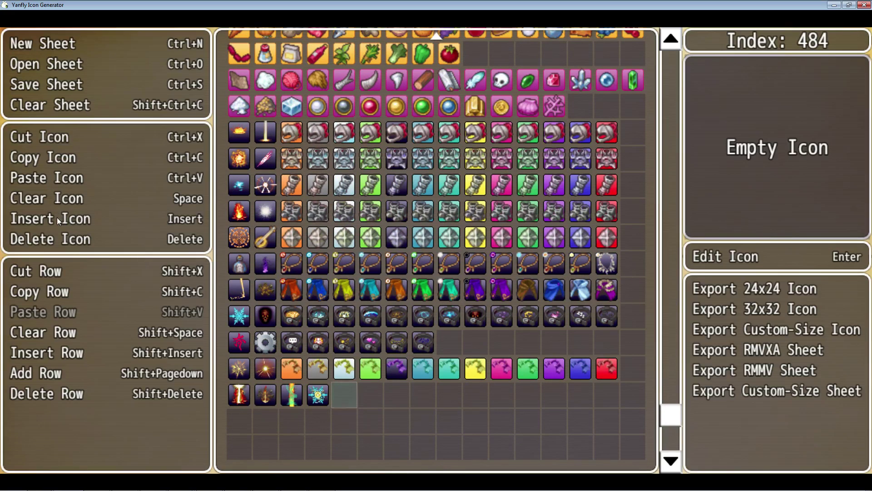
pyautogui.press('Down')
pyautogui.press('End')
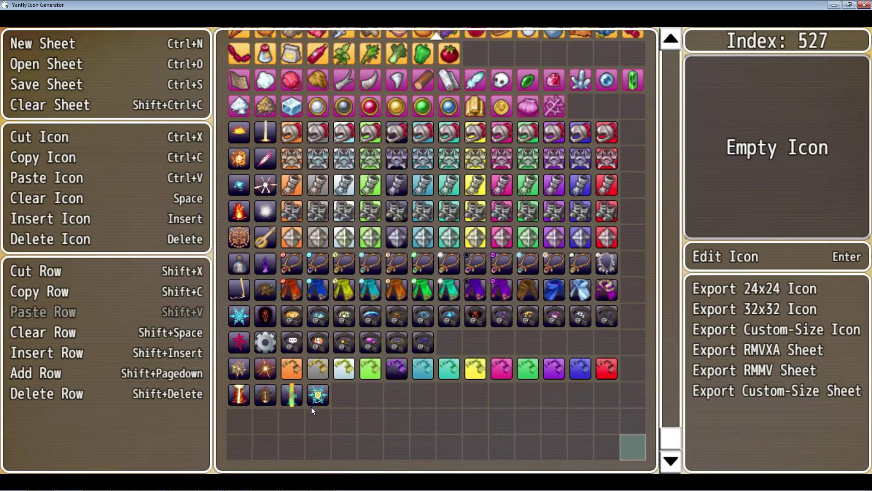
pyautogui.click(344, 420)
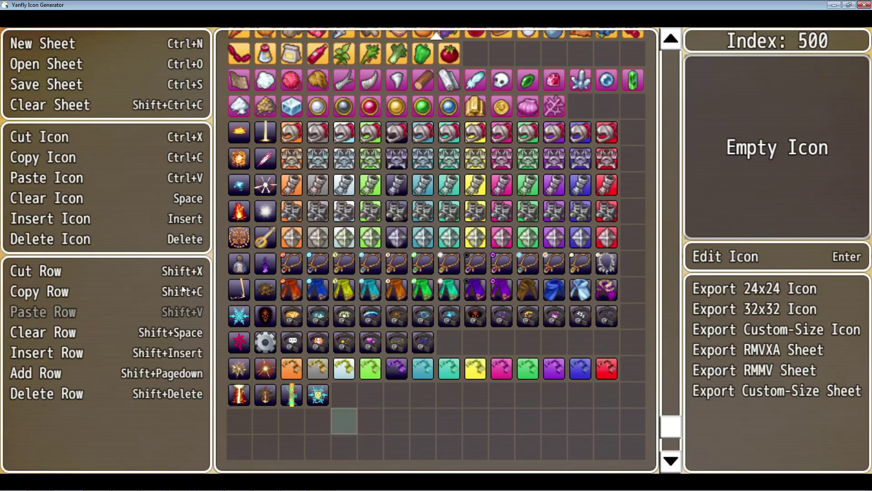
pyautogui.press('pagedown')
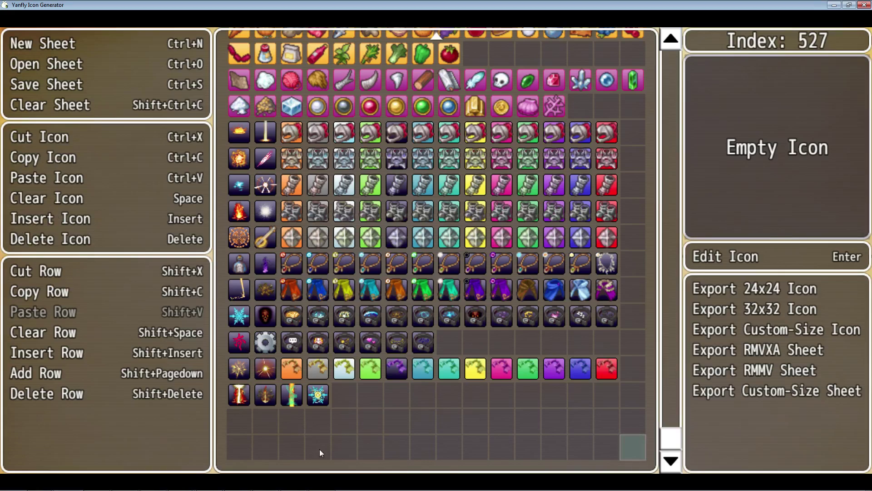
pyautogui.click(241, 445)
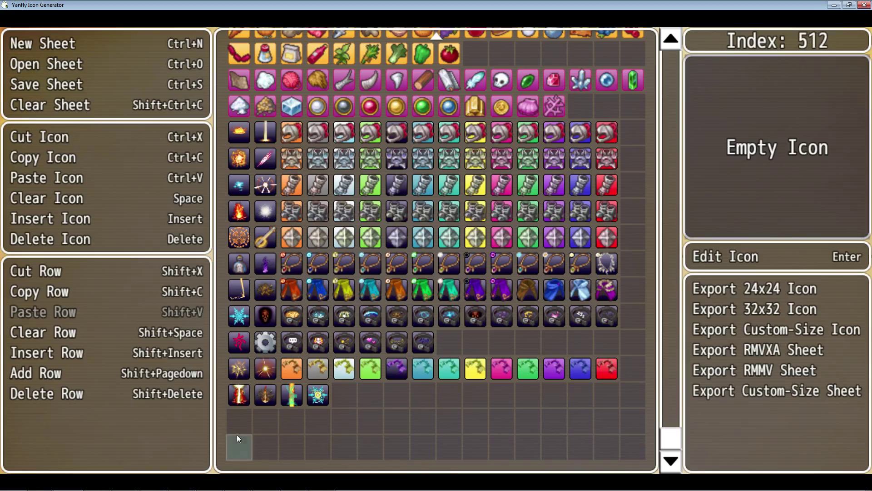
pyautogui.click(257, 421)
pyautogui.click(240, 448)
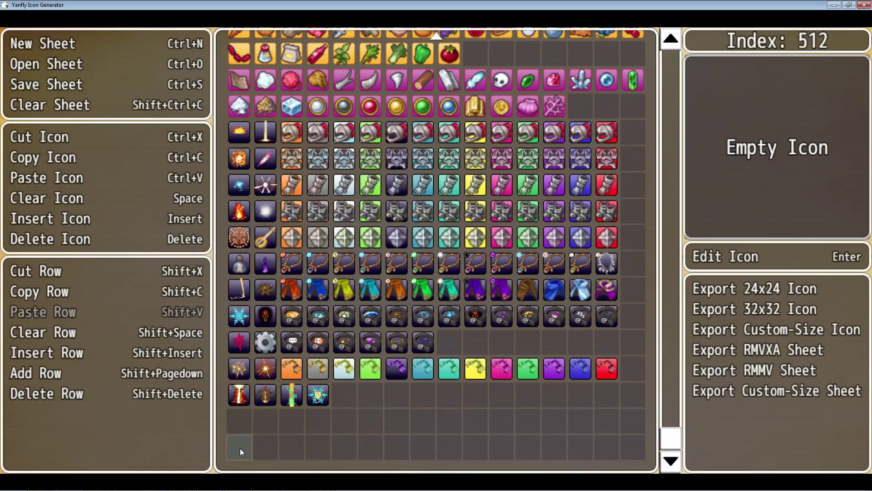
pyautogui.click(42, 272)
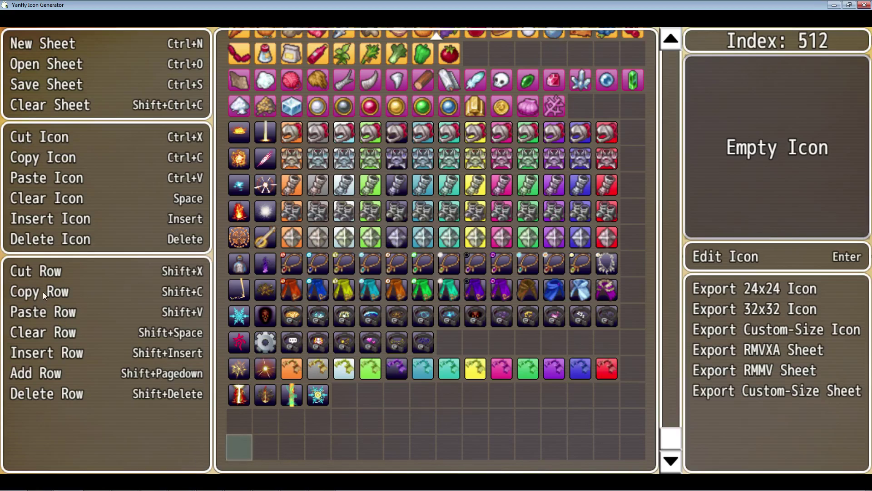
pyautogui.click(373, 373)
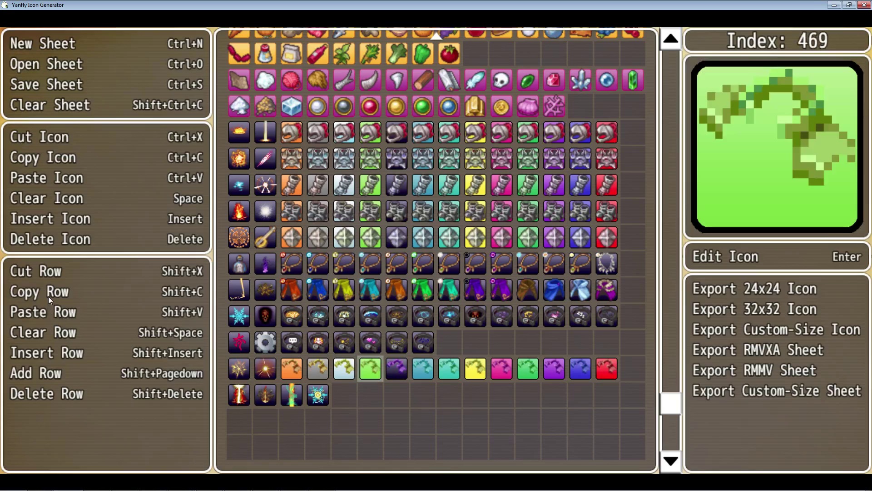
pyautogui.click(283, 416)
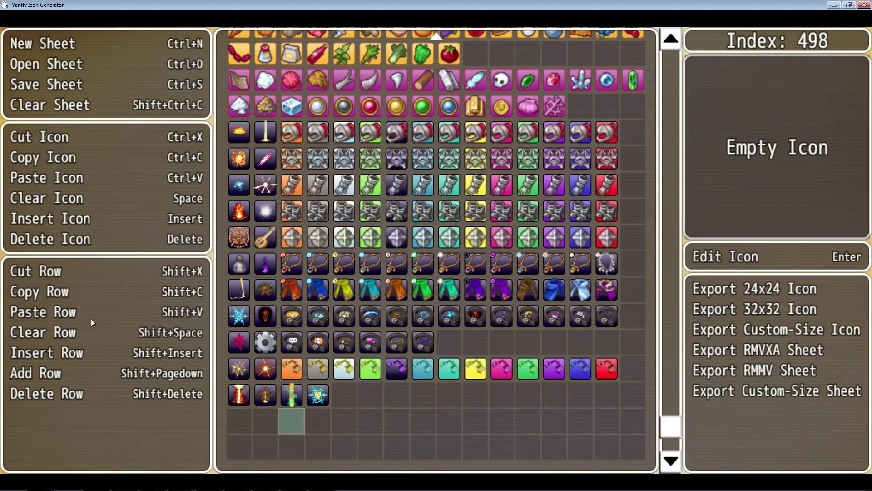
pyautogui.click(57, 313)
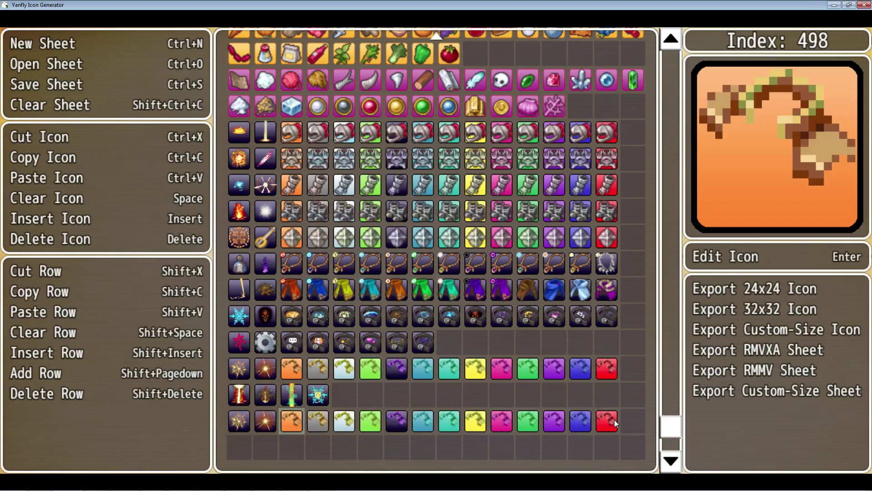
pyautogui.click(598, 427)
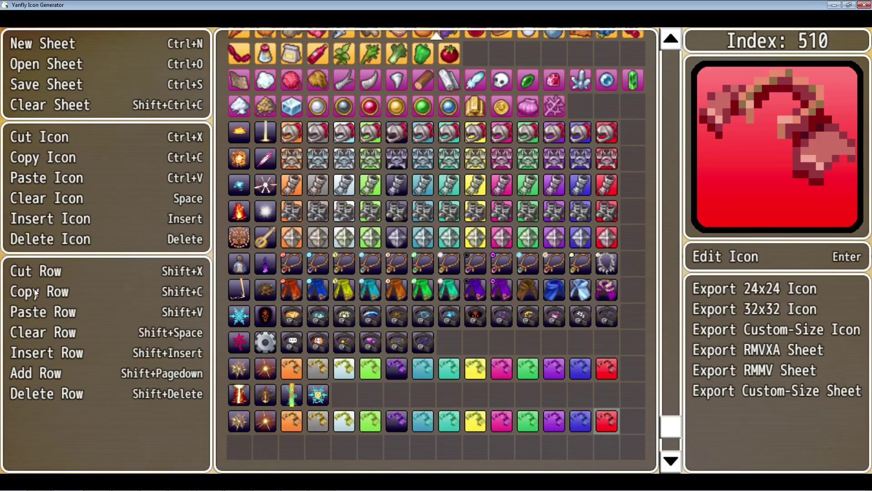
pyautogui.click(29, 272)
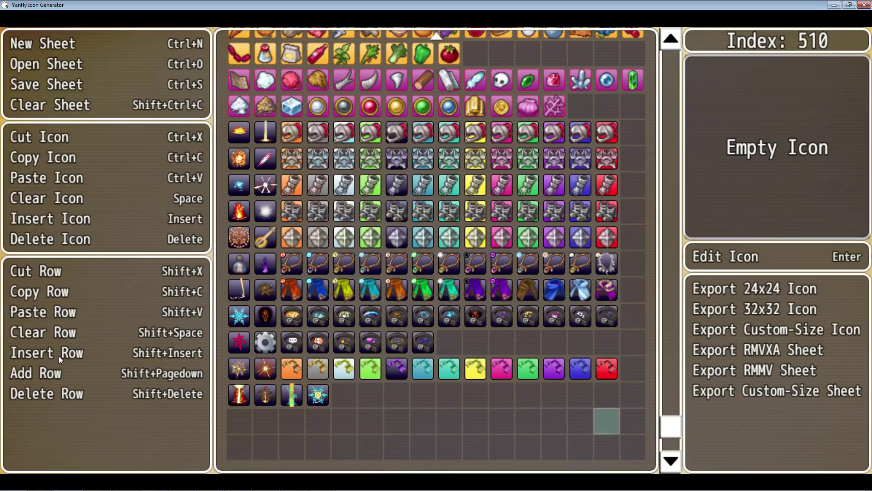
pyautogui.click(260, 425)
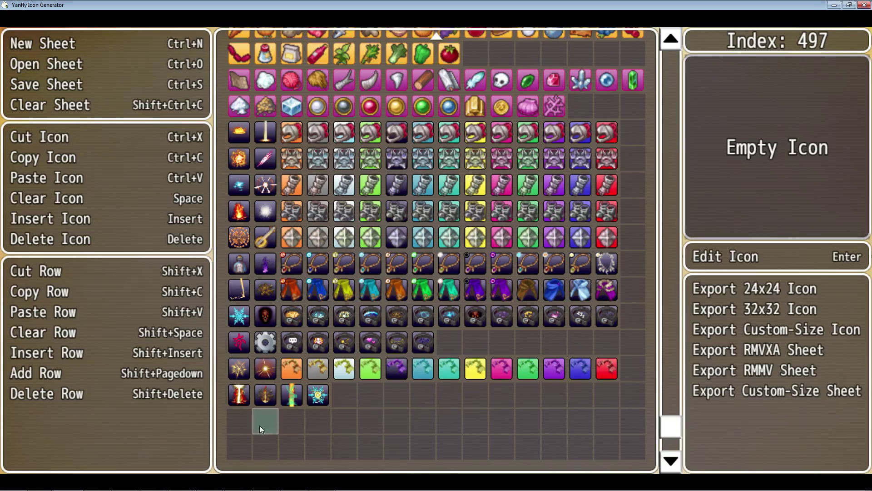
pyautogui.click(66, 354)
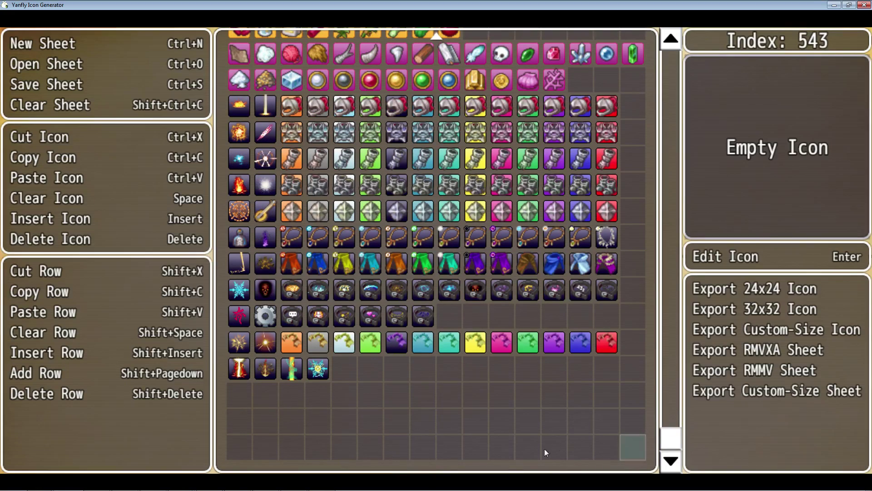
pyautogui.click(57, 374)
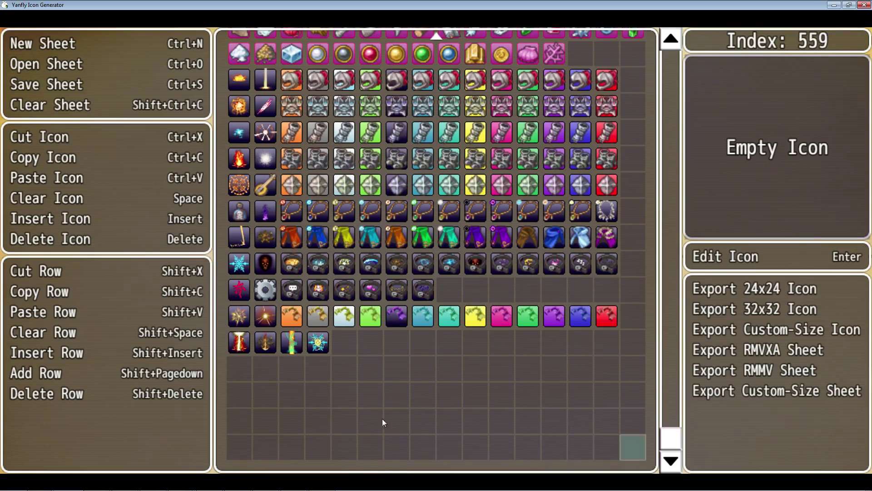
pyautogui.click(48, 394)
pyautogui.click(52, 395)
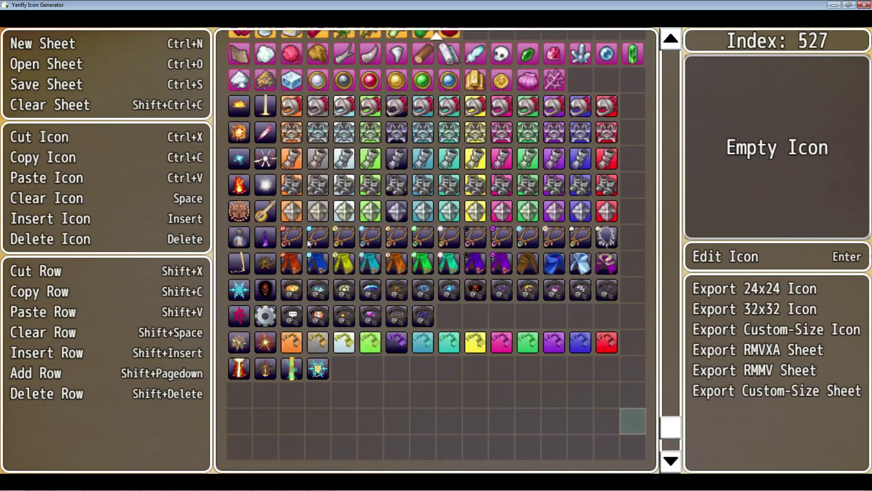
# Open icon 483 in Edit Icon, drag the Thunder2 05 layer around, then discard the changes
pyautogui.scroll(7, 432, 338)
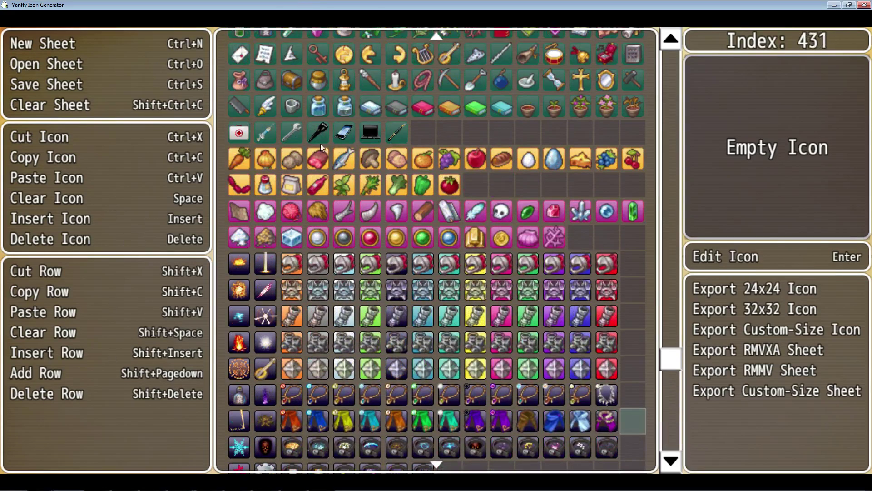
pyautogui.scroll(-4, 460, 319)
pyautogui.scroll(-1, 459, 319)
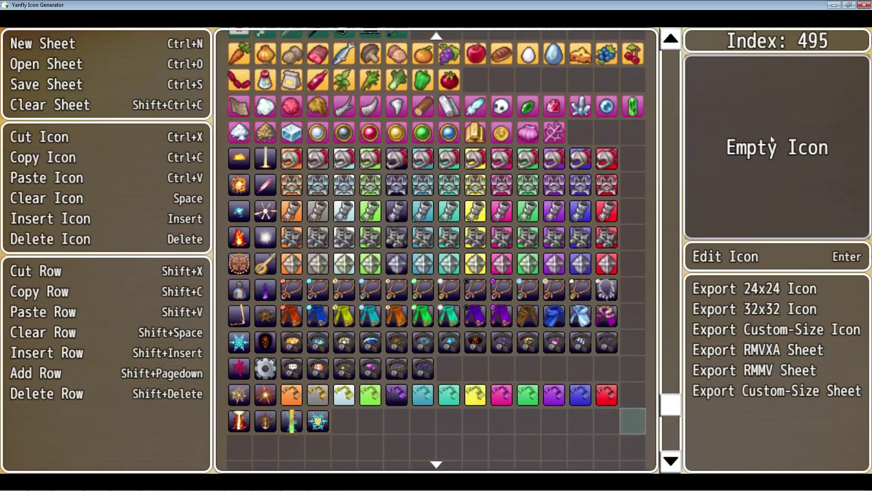
pyautogui.click(349, 420)
pyautogui.press('Left')
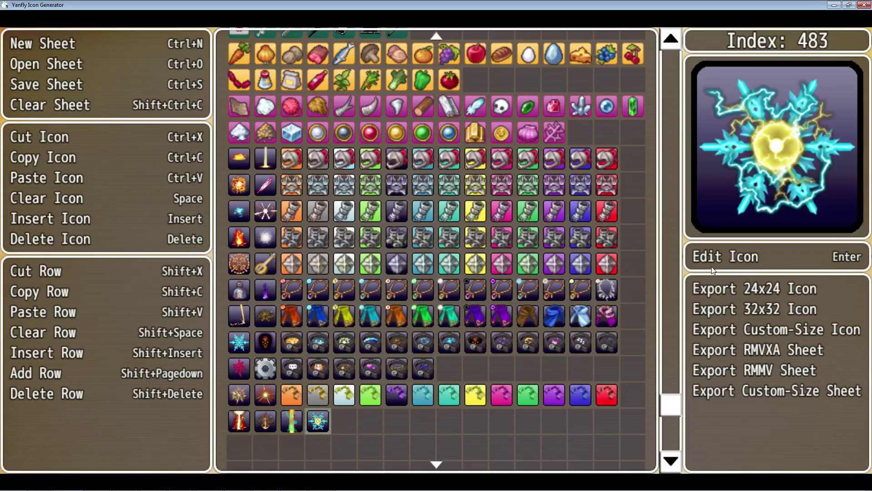
pyautogui.click(723, 258)
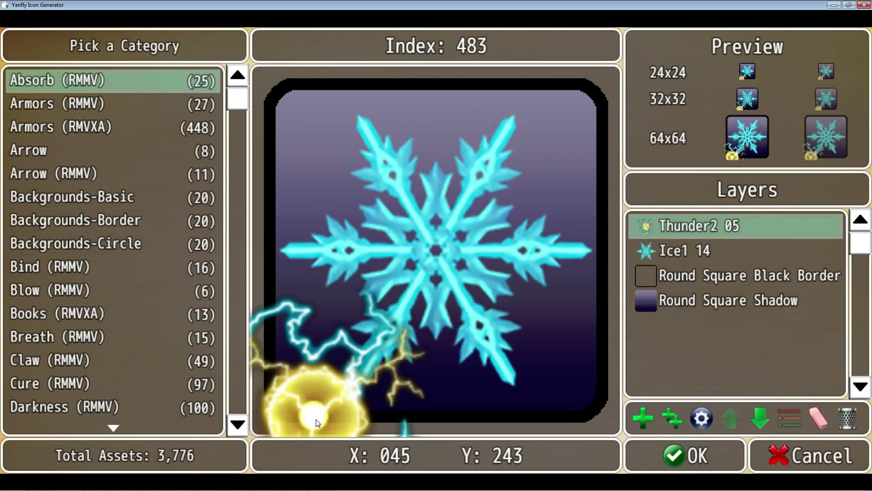
pyautogui.moveTo(311, 415); pyautogui.dragTo(222, 456)
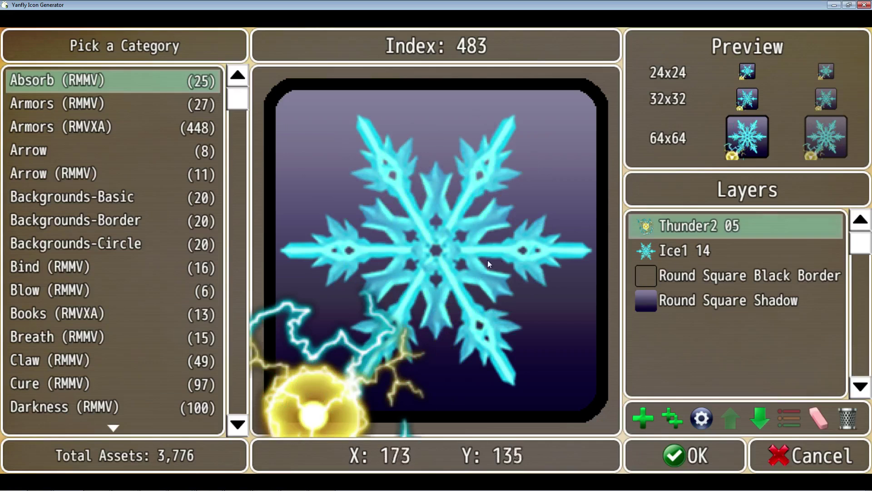
pyautogui.moveTo(331, 402); pyautogui.dragTo(268, 443)
pyautogui.press('Escape')
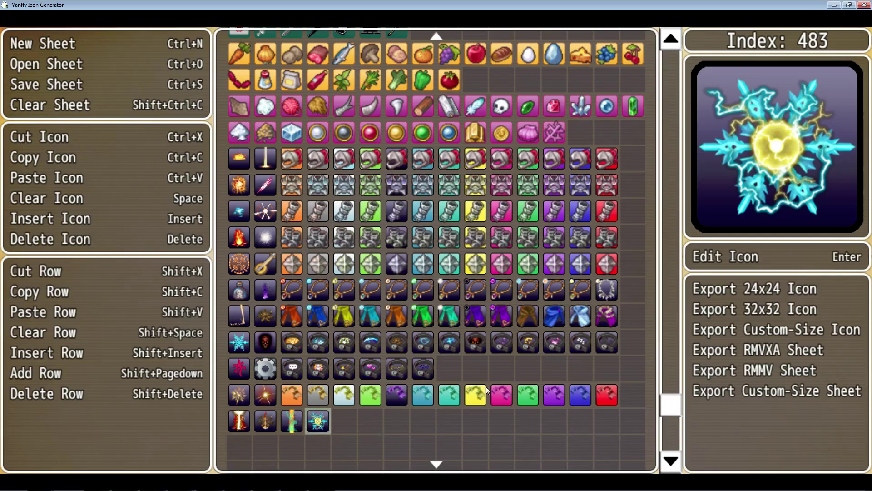
# Open armor icon 472 and icon 483 in the editor several times, closing without changes
pyautogui.doubleClick(450, 391)
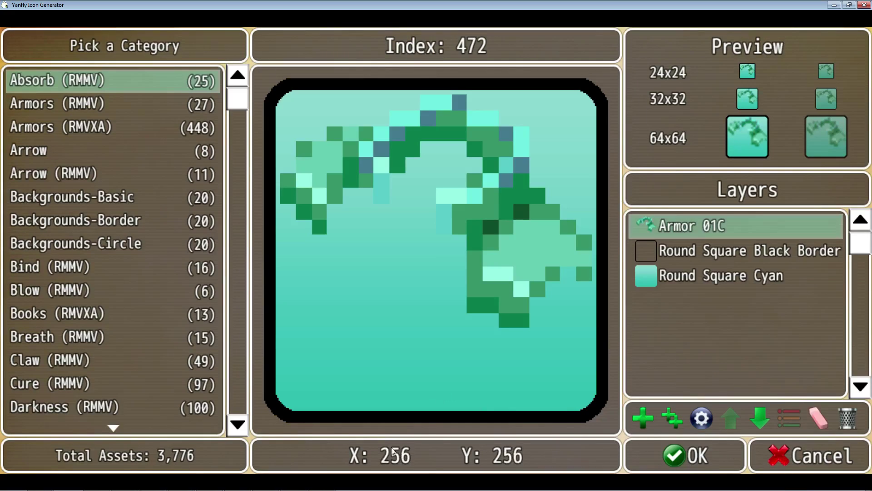
pyautogui.press('Escape')
pyautogui.click(318, 421)
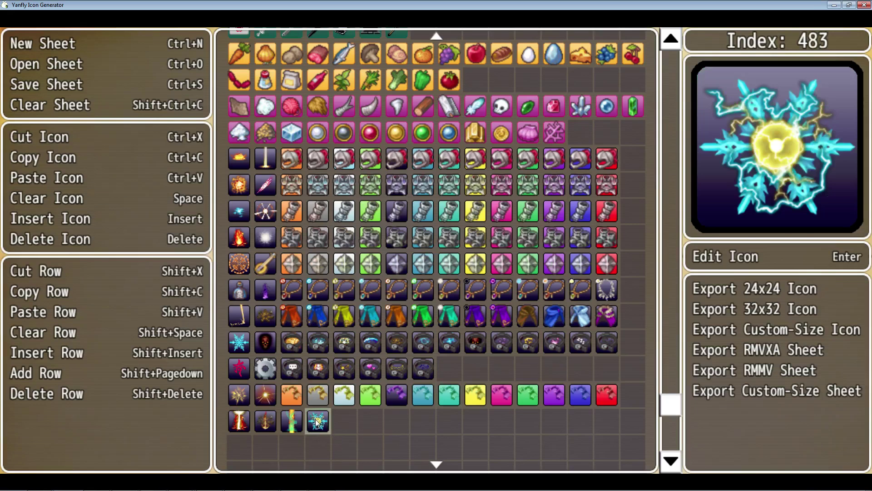
pyautogui.doubleClick(317, 422)
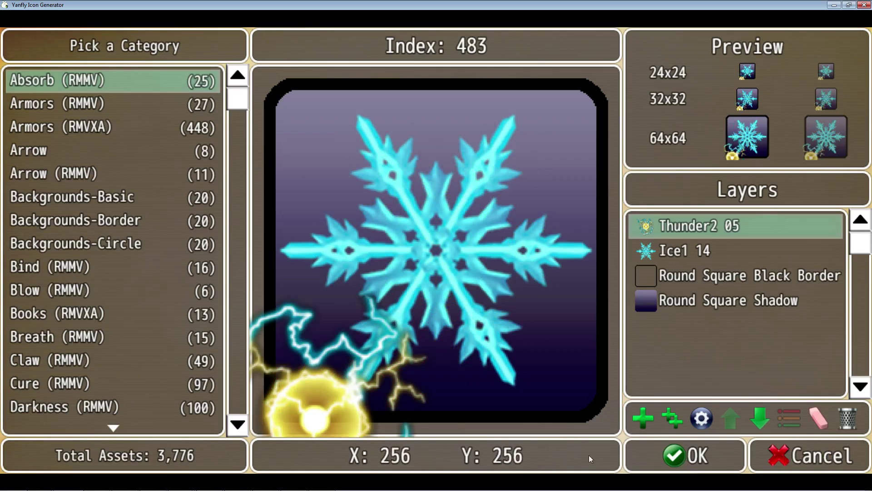
pyautogui.press('Escape')
pyautogui.doubleClick(320, 418)
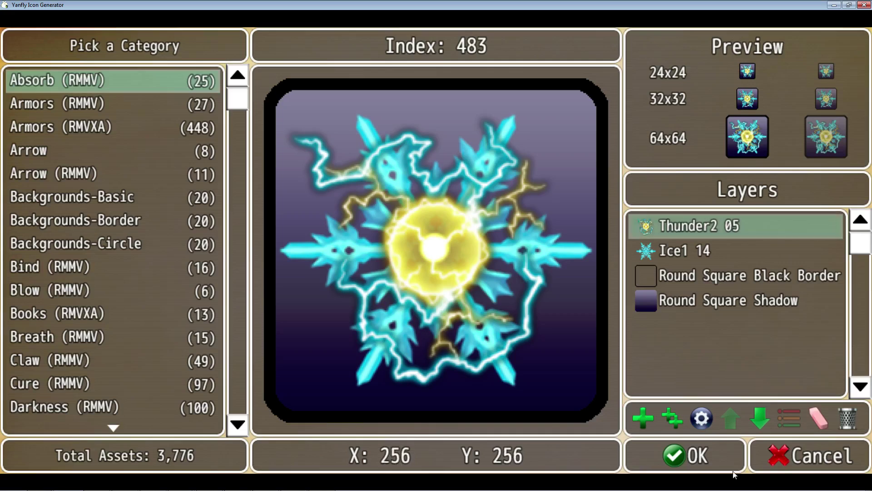
pyautogui.press('Escape')
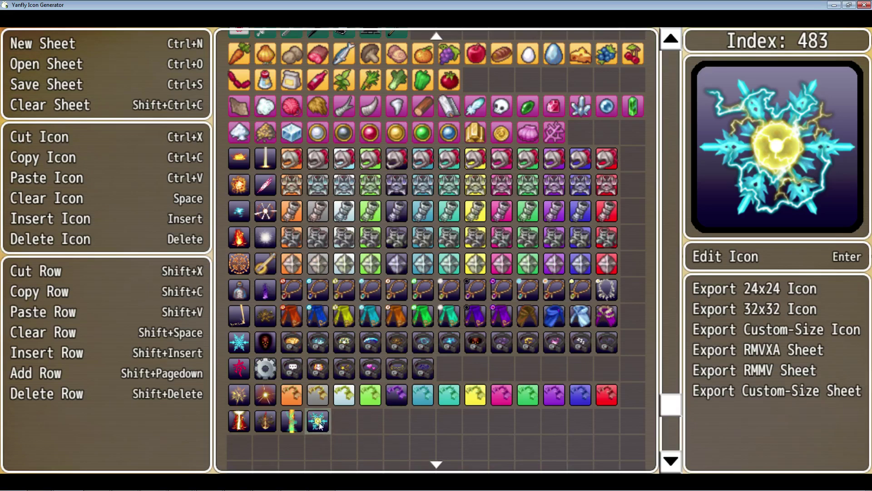
pyautogui.doubleClick(318, 424)
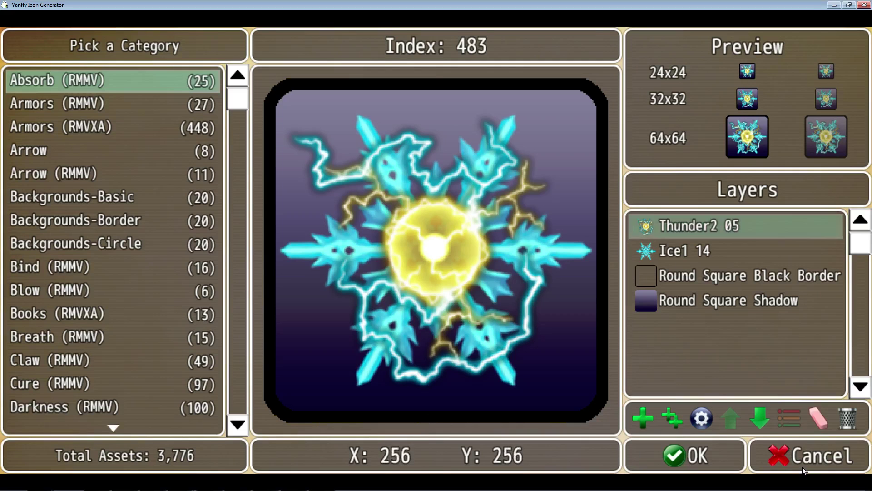
pyautogui.press('Escape')
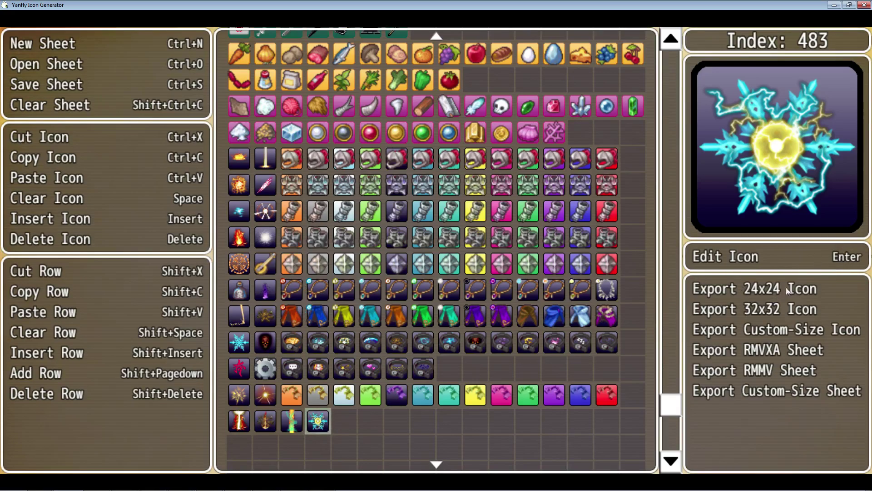
pyautogui.press('Return')
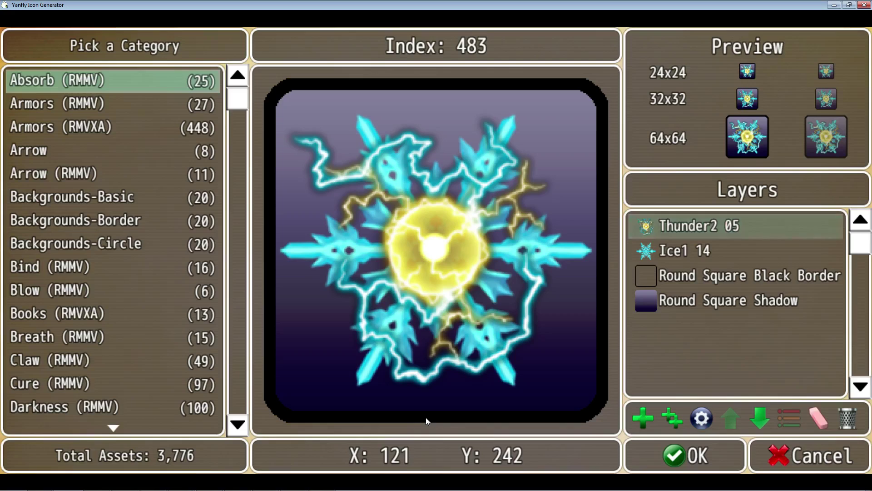
pyautogui.press('Escape')
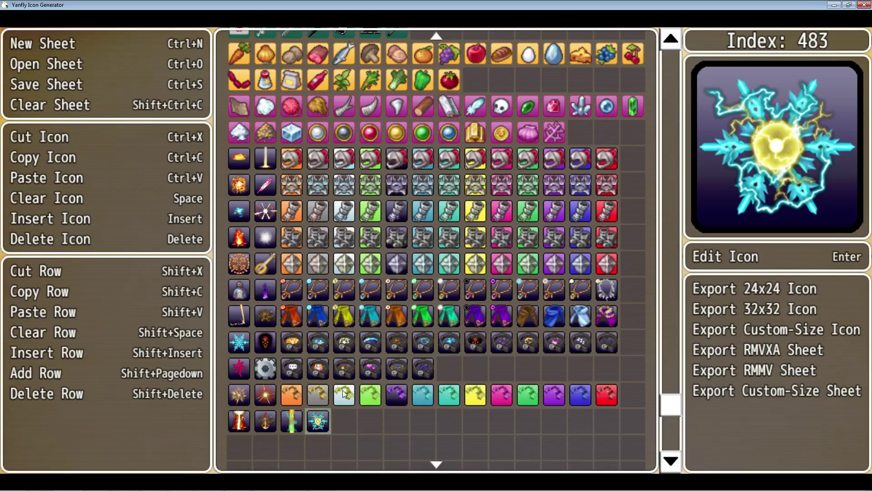
# Export icon 483 at 24x24 as 'Icon 483 24x24.png' and switch to the Output folder
pyautogui.click(736, 292)
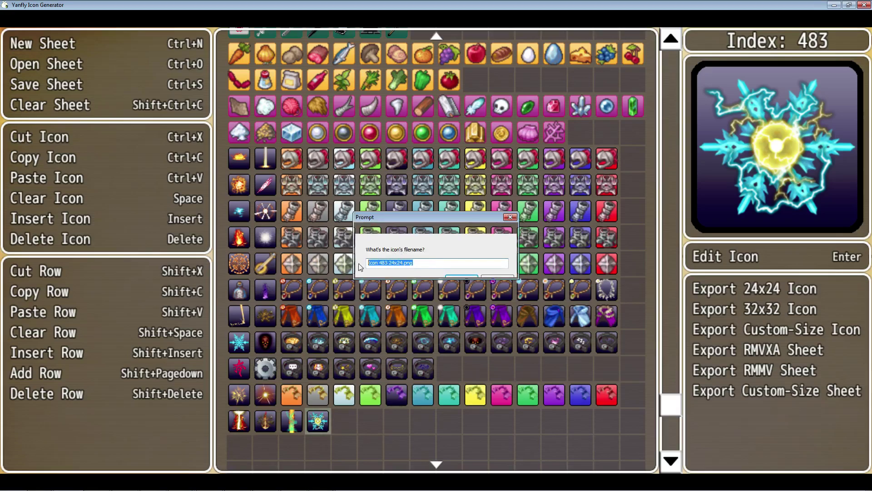
pyautogui.click(453, 276)
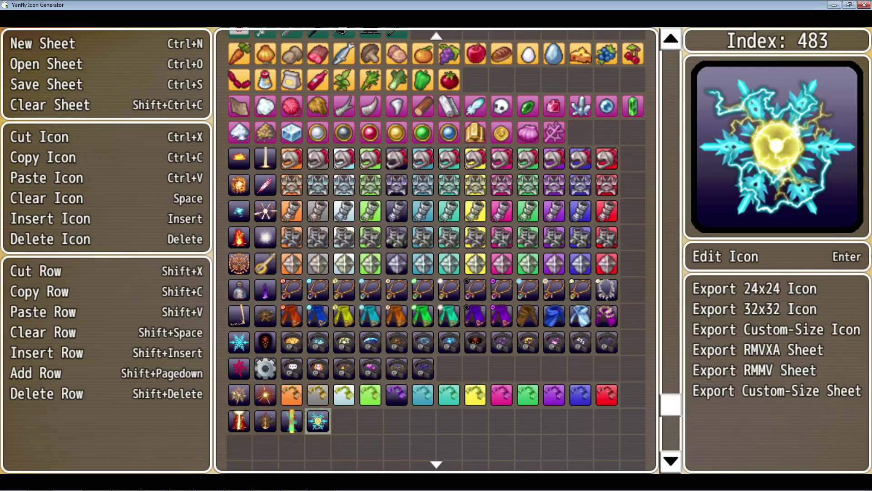
pyautogui.hotkey('alt', 'Tab')
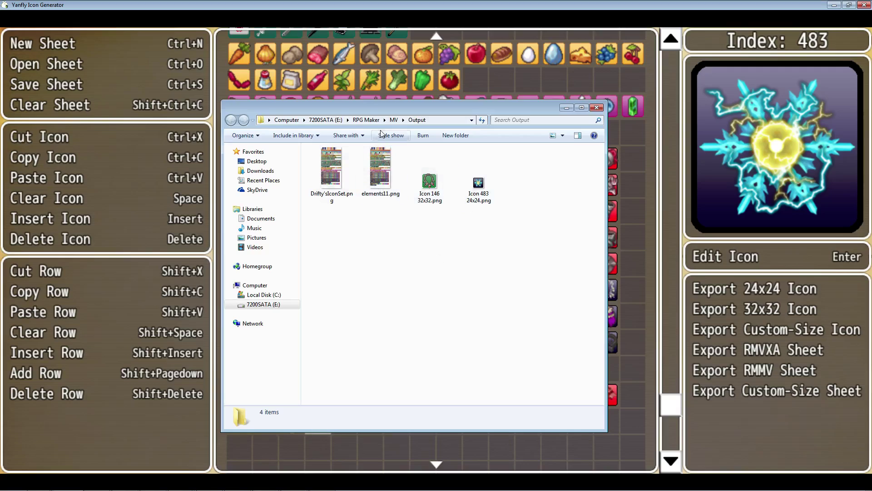
# Open the Output folder and select Icon 483 24x24.png to verify it is 24 x 24 (1.23 KB)
pyautogui.click(392, 120)
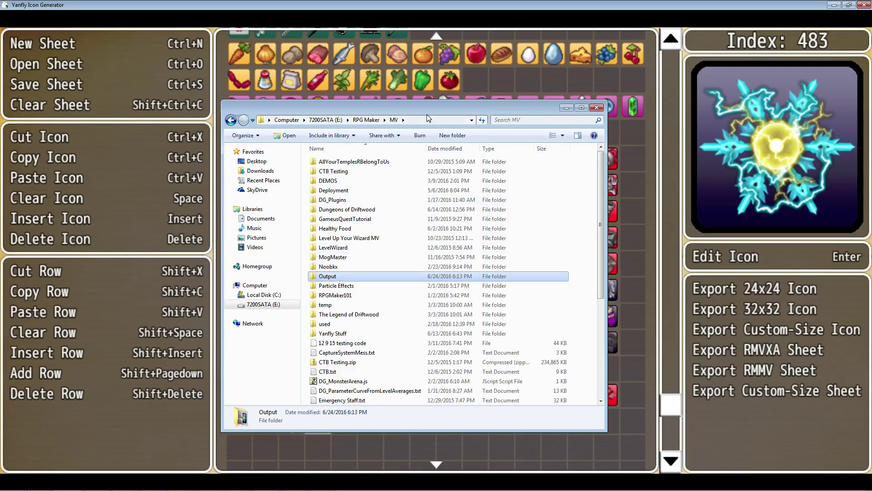
pyautogui.doubleClick(329, 276)
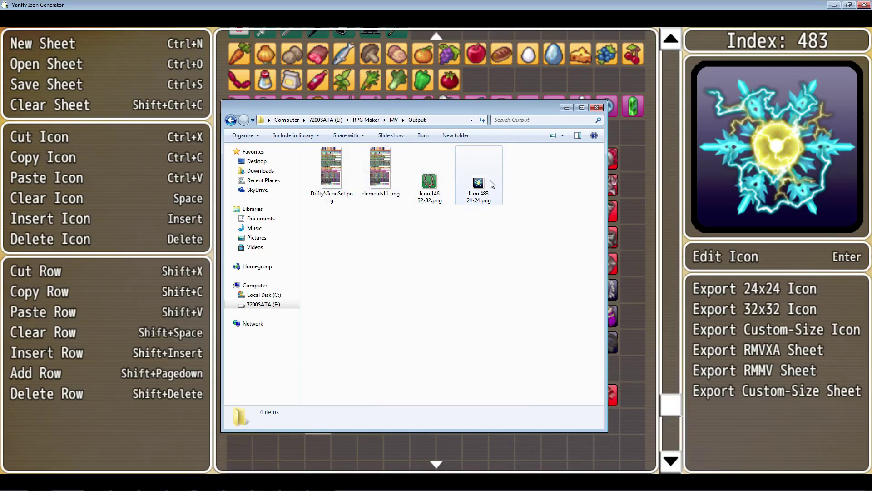
pyautogui.click(394, 120)
pyautogui.scroll(-6, 383, 237)
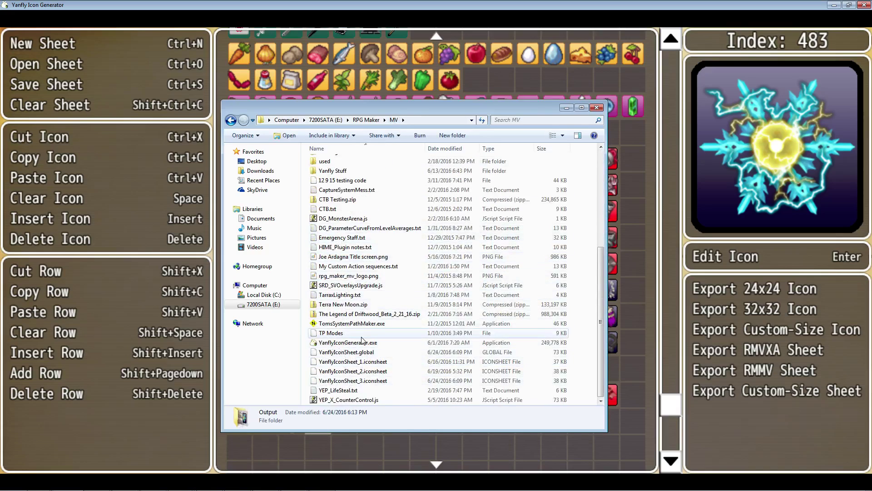
pyautogui.scroll(6, 363, 350)
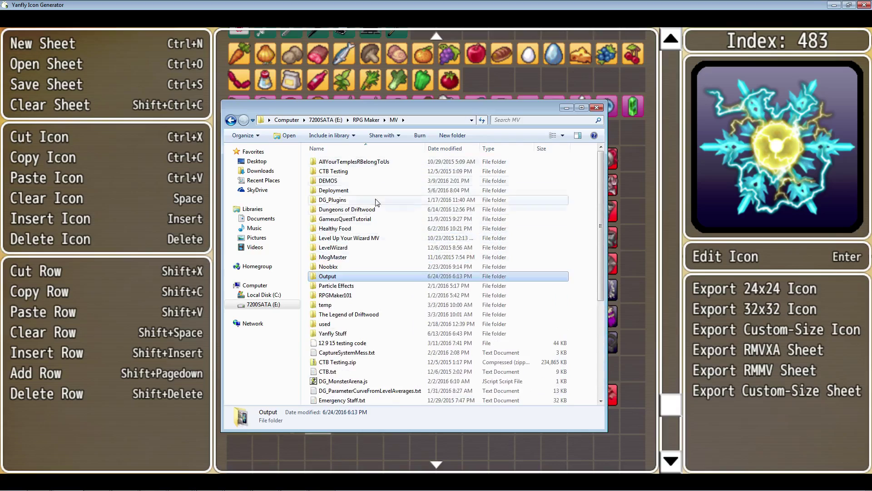
pyautogui.scroll(-6, 379, 363)
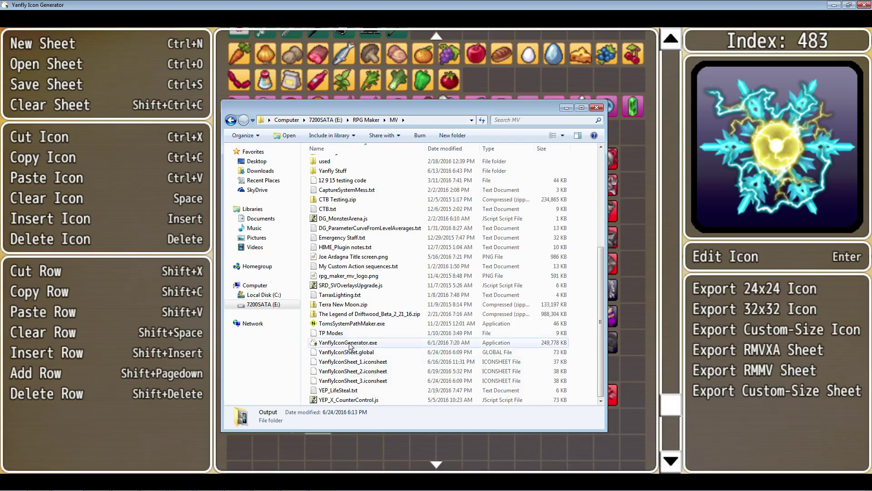
pyautogui.scroll(6, 362, 345)
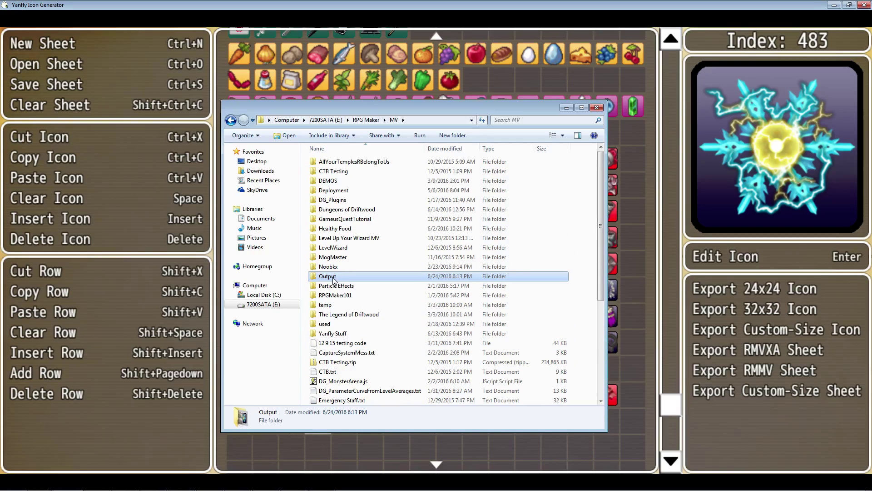
pyautogui.scroll(-6, 334, 280)
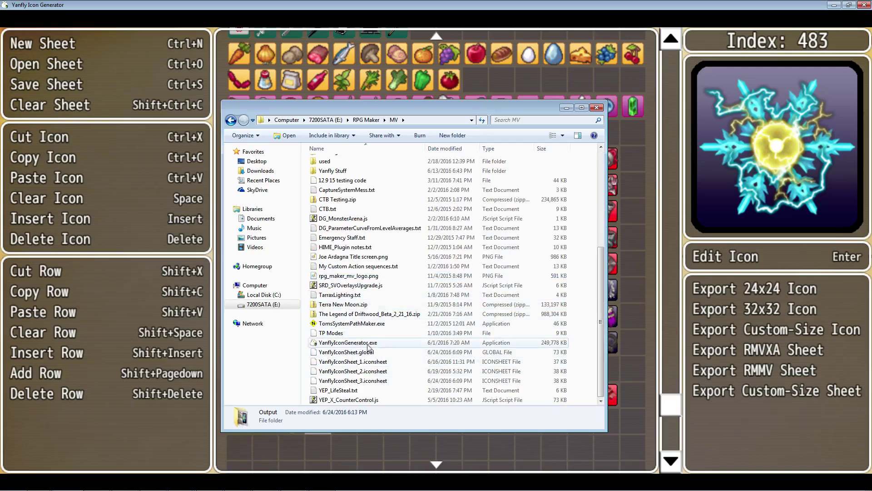
pyautogui.scroll(6, 368, 336)
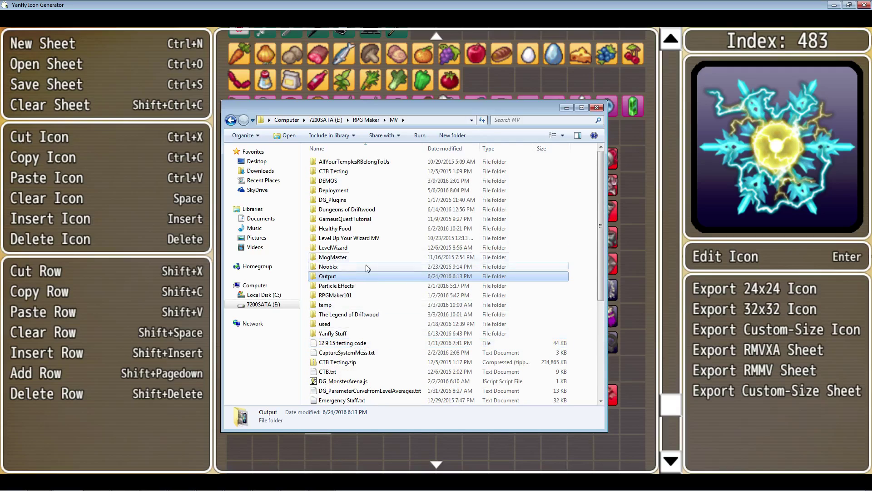
pyautogui.doubleClick(363, 276)
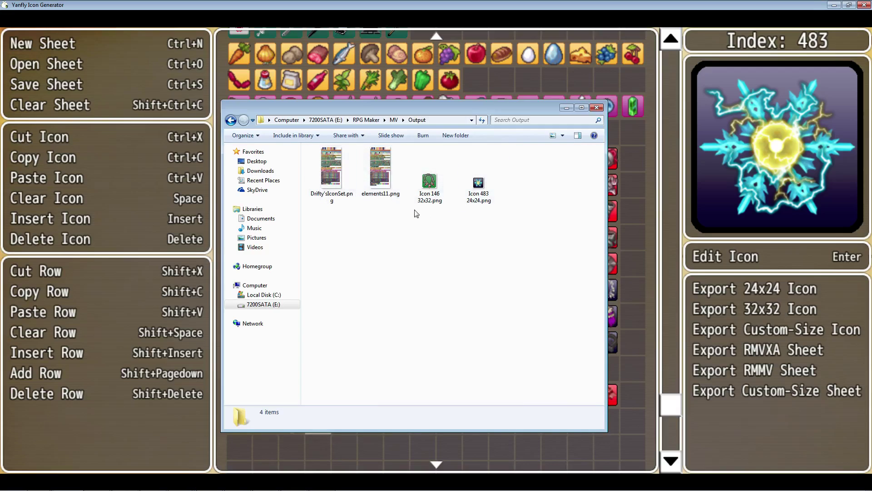
pyautogui.click(478, 189)
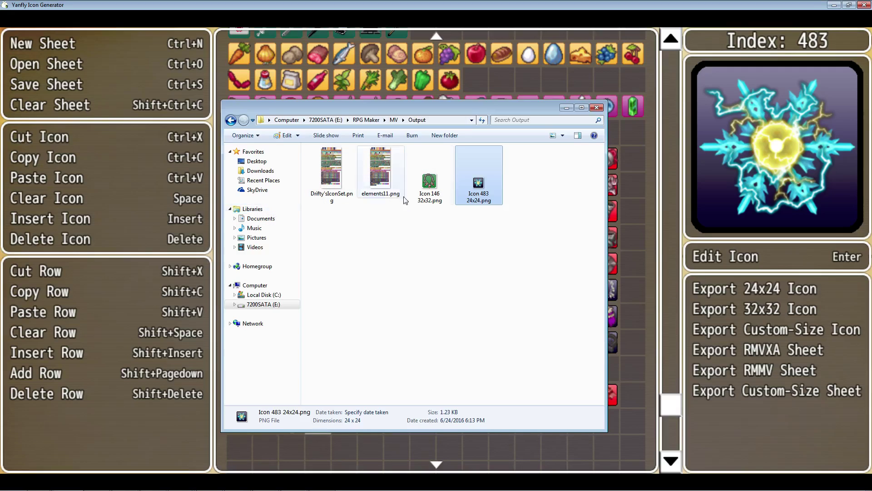
# Export Icon 483 32x32.png into Output and confirm it measures 32 x 32 (1.99 KB)
pyautogui.click(485, 4)
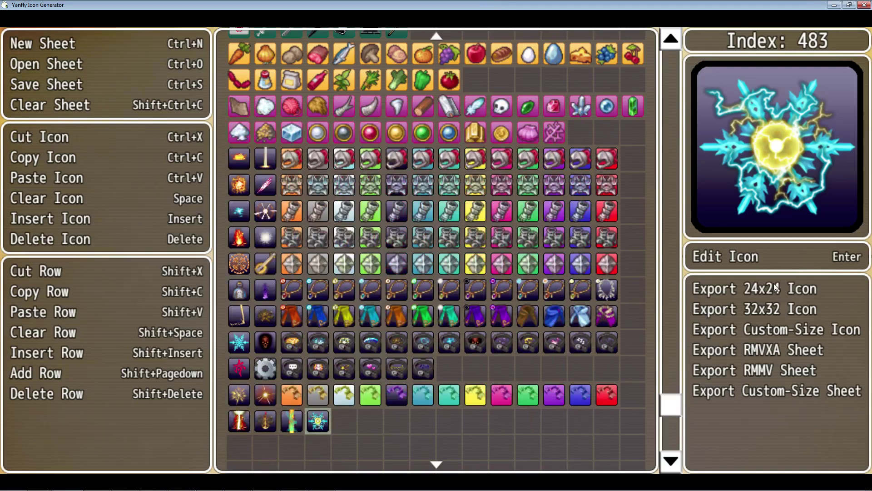
pyautogui.click(754, 313)
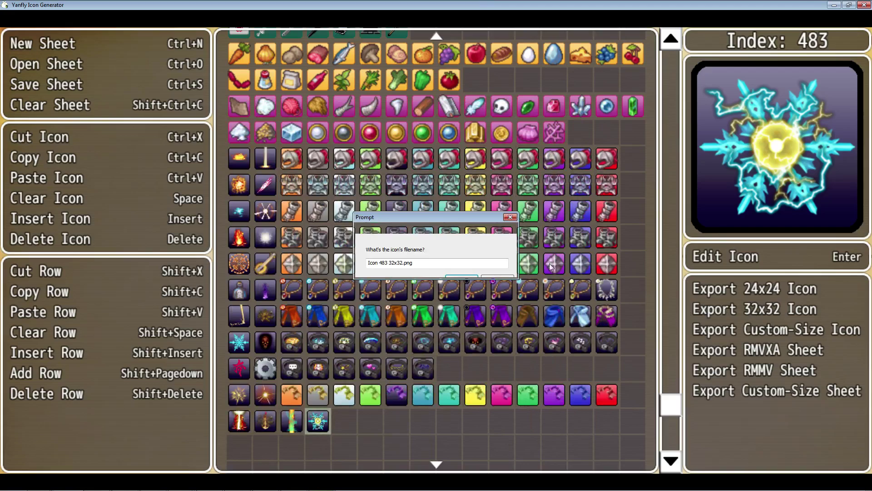
pyautogui.click(459, 277)
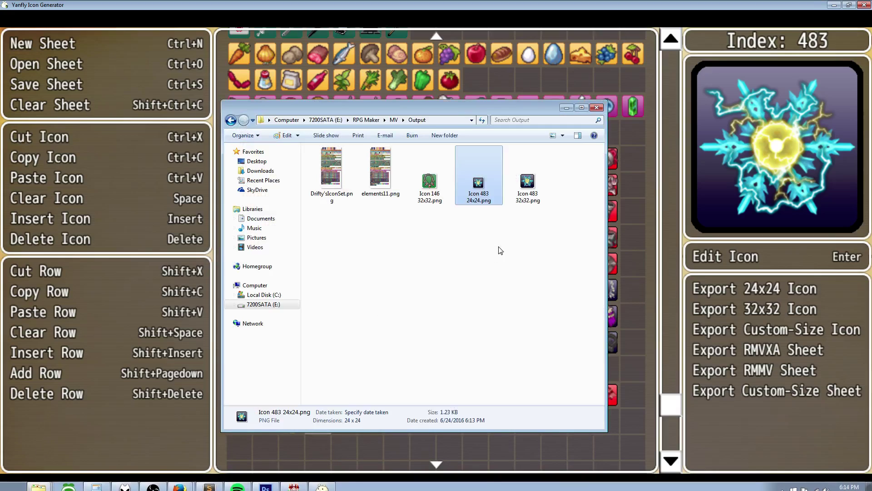
pyautogui.click(526, 190)
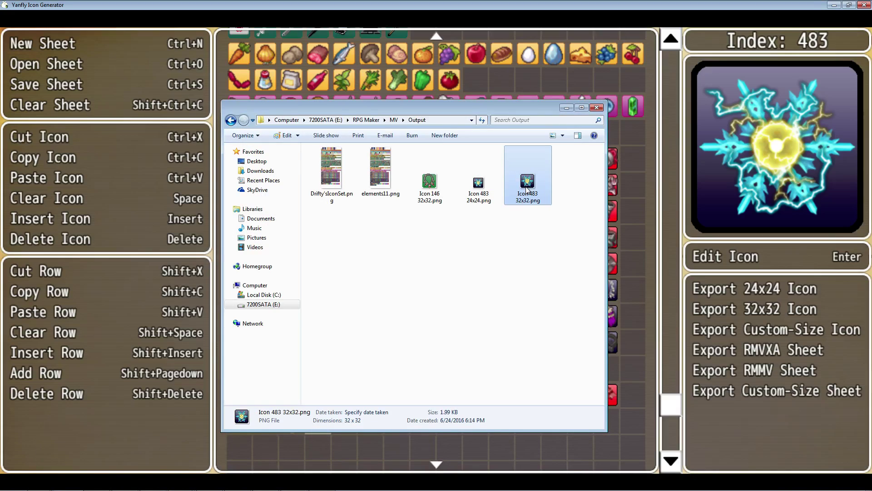
pyautogui.click(518, 20)
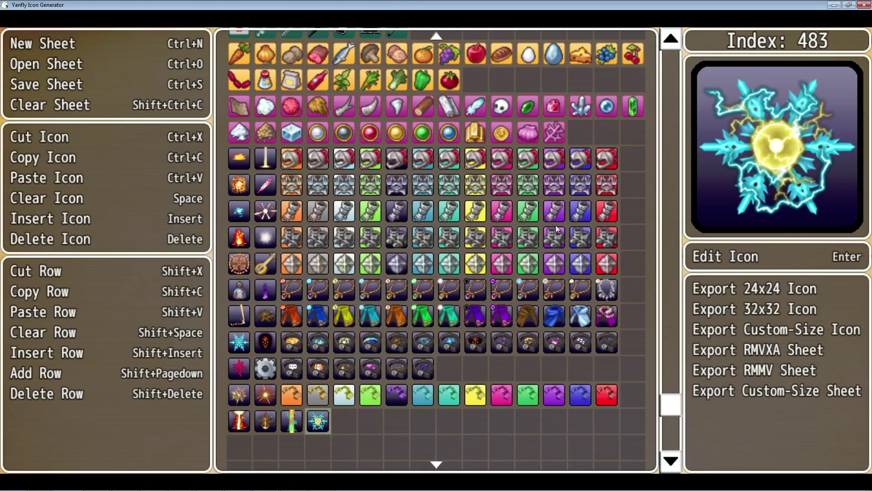
# Export the RMMV icon sheet as IconSet111.png and open the exported files folder
pyautogui.click(767, 351)
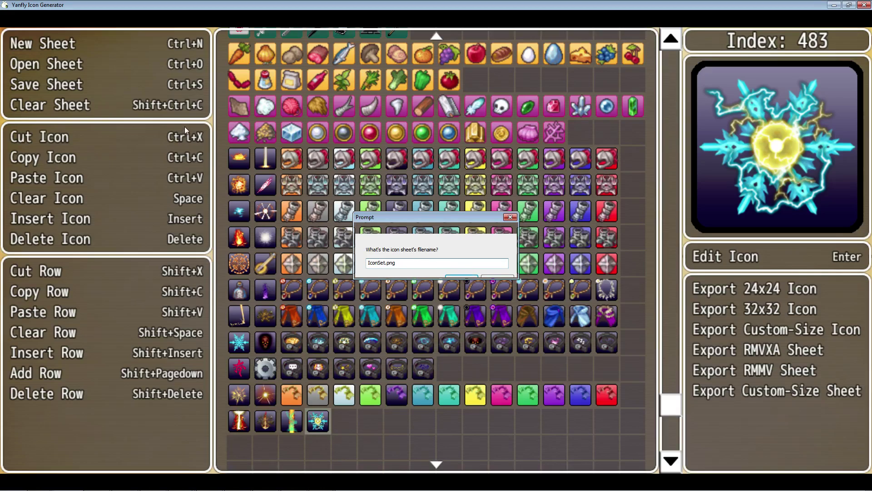
pyautogui.click(498, 278)
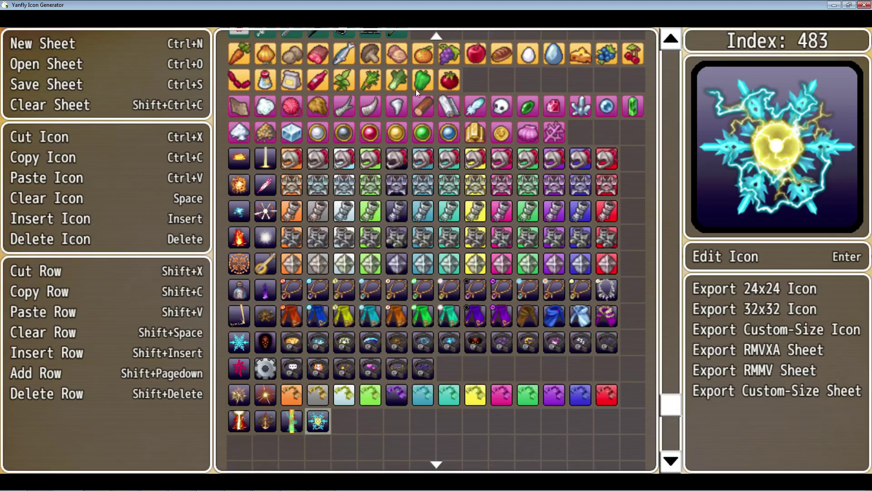
pyautogui.click(740, 371)
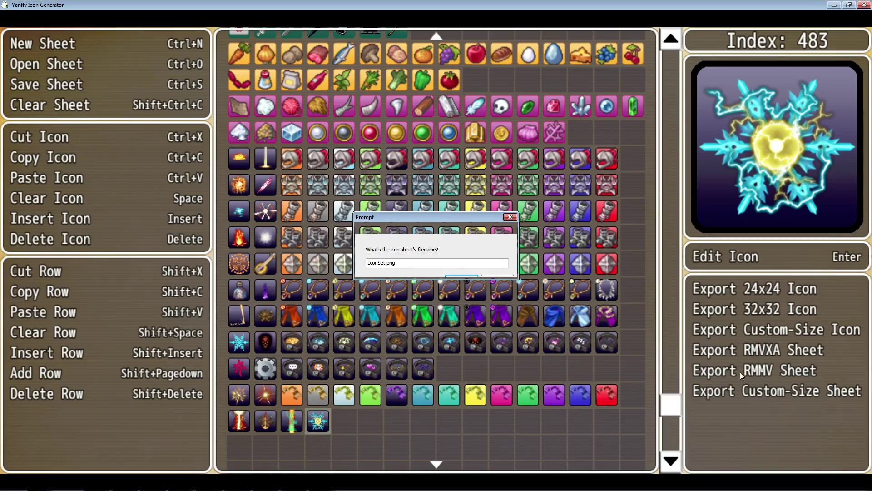
pyautogui.click(385, 264)
pyautogui.write('111')
pyautogui.click(457, 274)
pyautogui.moveTo(295, 484)
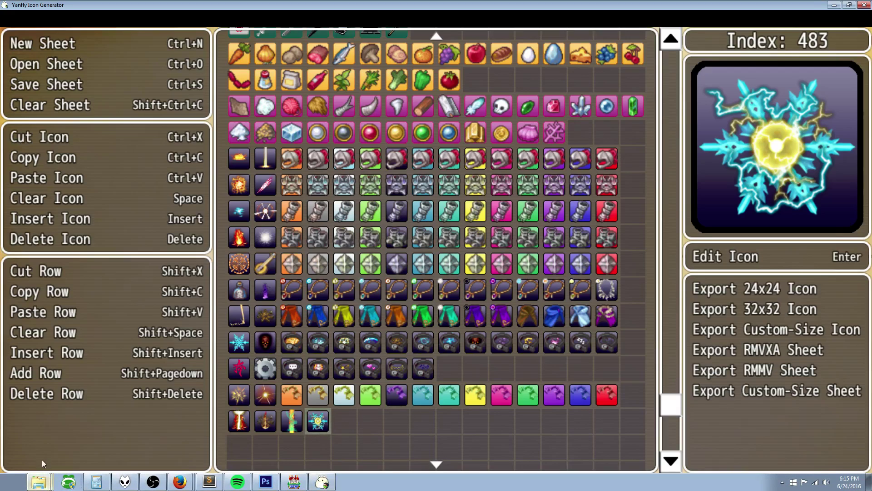
pyautogui.click(41, 480)
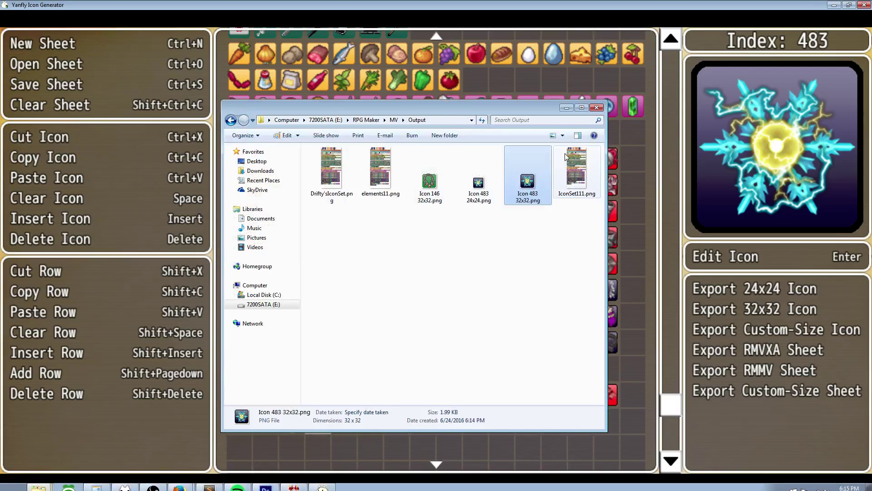
# Rename the exported IconSet111.png to IconSet.png
pyautogui.click(581, 193)
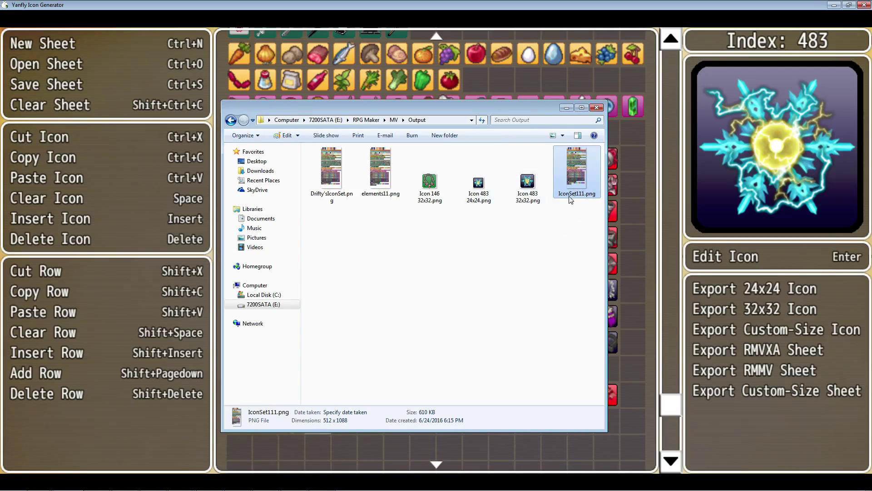
pyautogui.rightClick(585, 190)
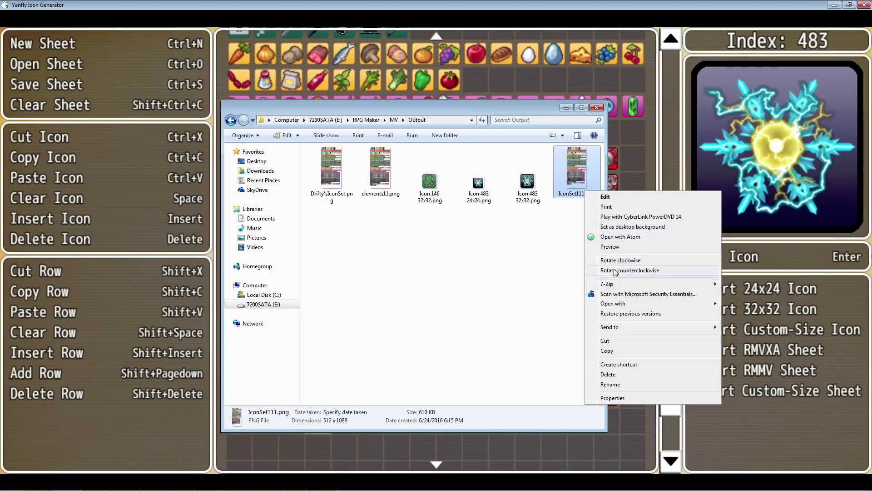
pyautogui.click(600, 385)
pyautogui.click(577, 193)
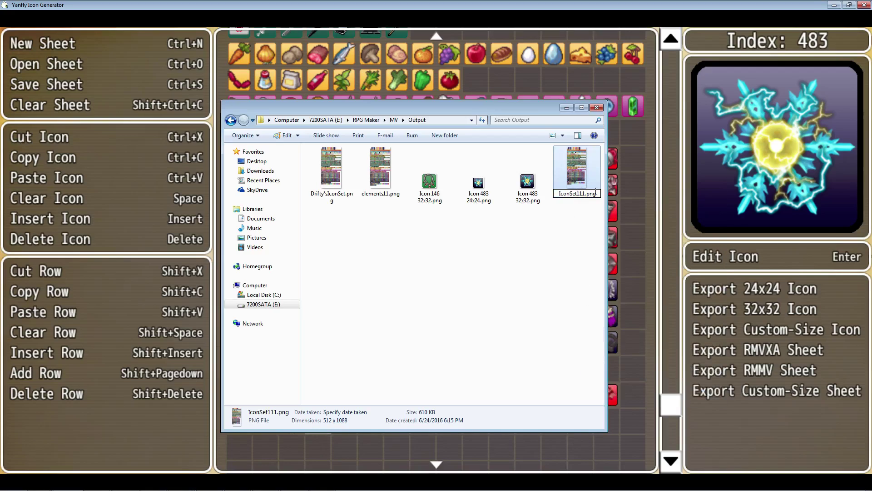
pyautogui.press('Delete')
pyautogui.press('Delete')
pyautogui.press('Delete')
pyautogui.press('Return')
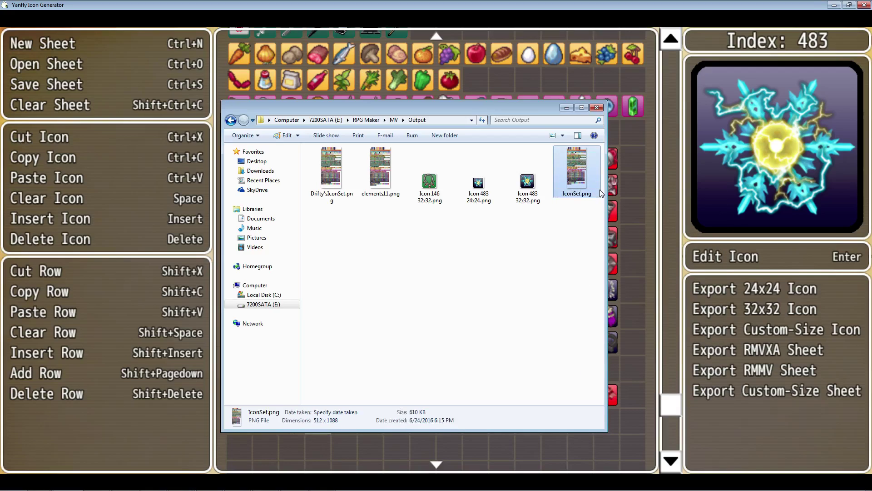
# Copy IconSet.png and open the Dungeons of Driftwood project folder under MV
pyautogui.rightClick(576, 190)
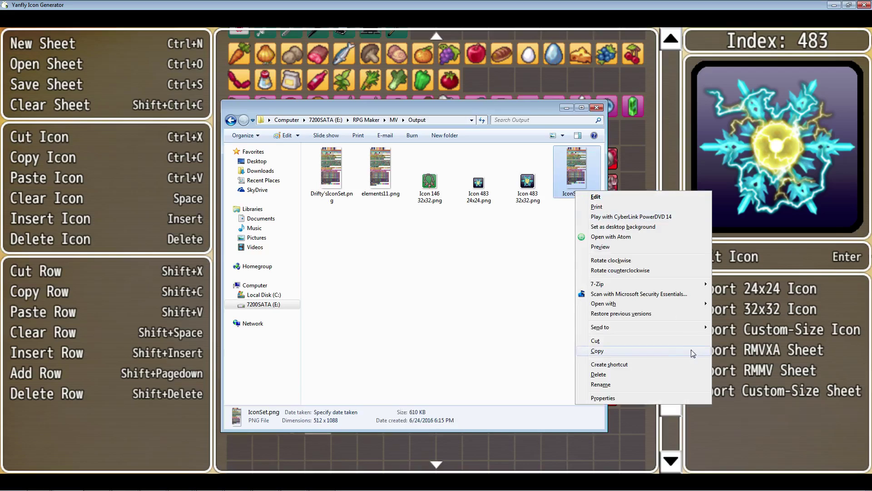
pyautogui.click(605, 352)
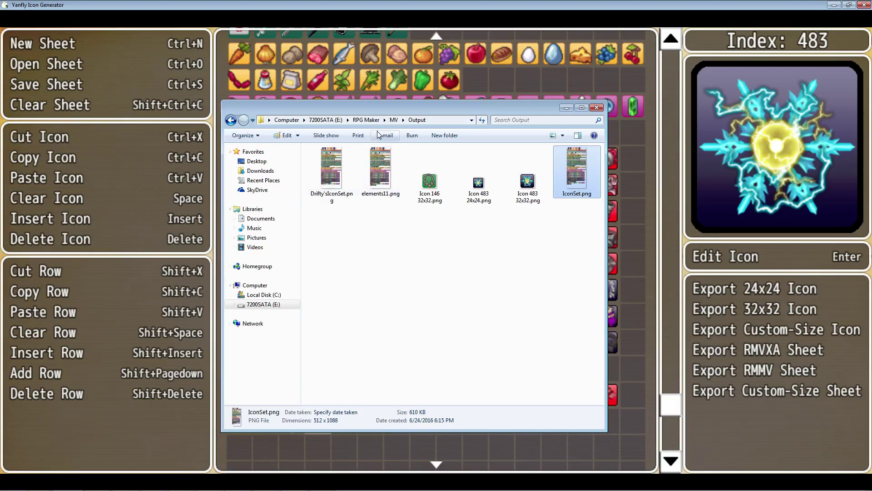
pyautogui.click(393, 120)
pyautogui.doubleClick(359, 209)
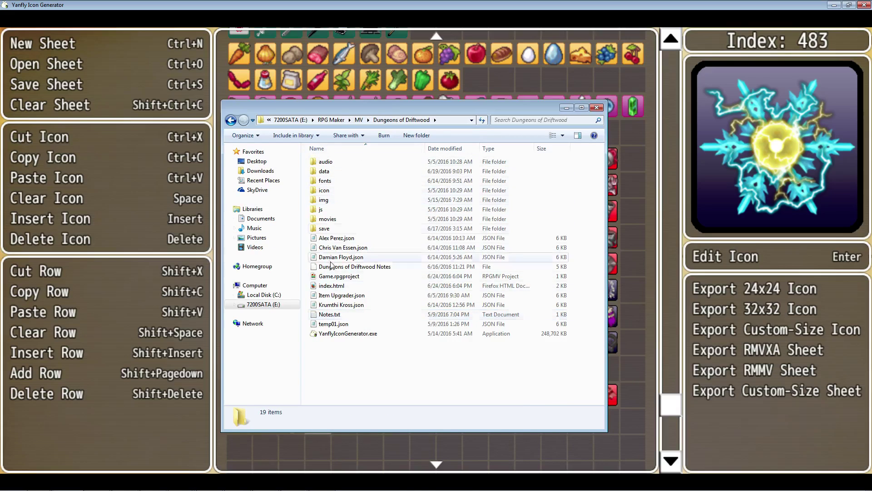
# Open the project's img\system folder via RPG Maker MV's Game > Open Folder
pyautogui.click(286, 485)
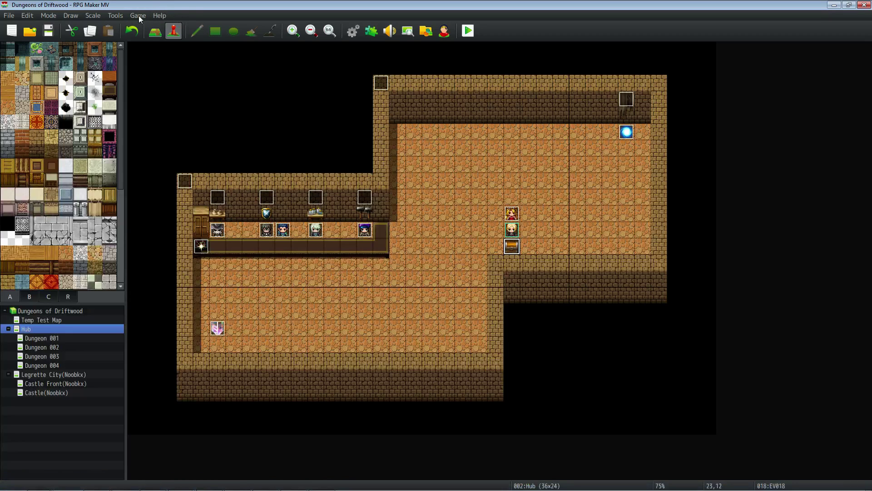
pyautogui.click(139, 16)
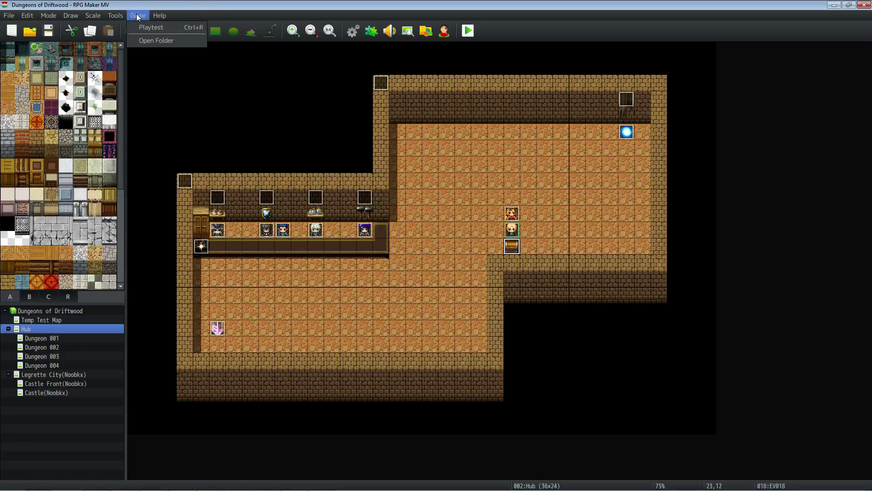
pyautogui.click(145, 40)
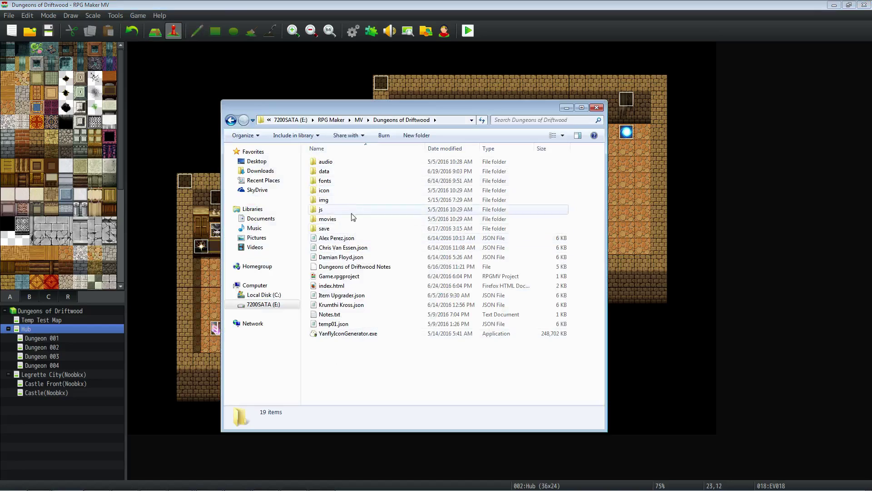
pyautogui.doubleClick(325, 202)
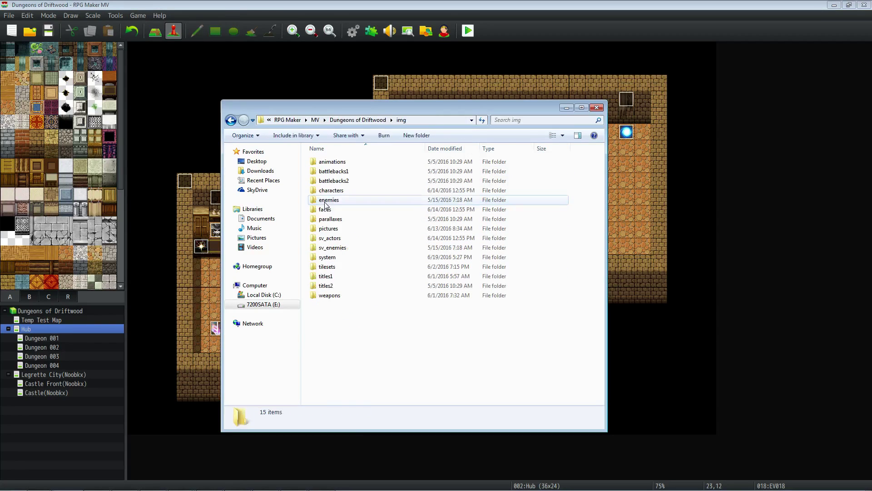
pyautogui.doubleClick(334, 258)
# Attempt to paste IconSet.png into system, then cancel to keep the existing file
pyautogui.rightClick(485, 351)
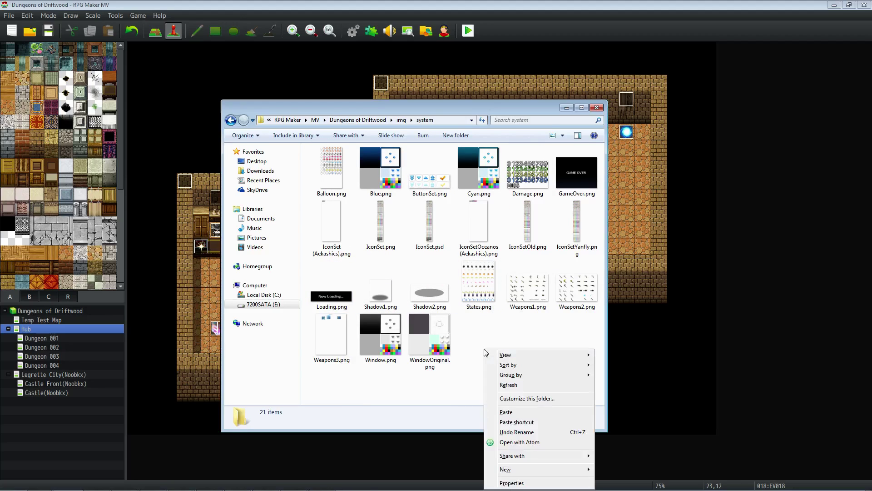
pyautogui.click(506, 412)
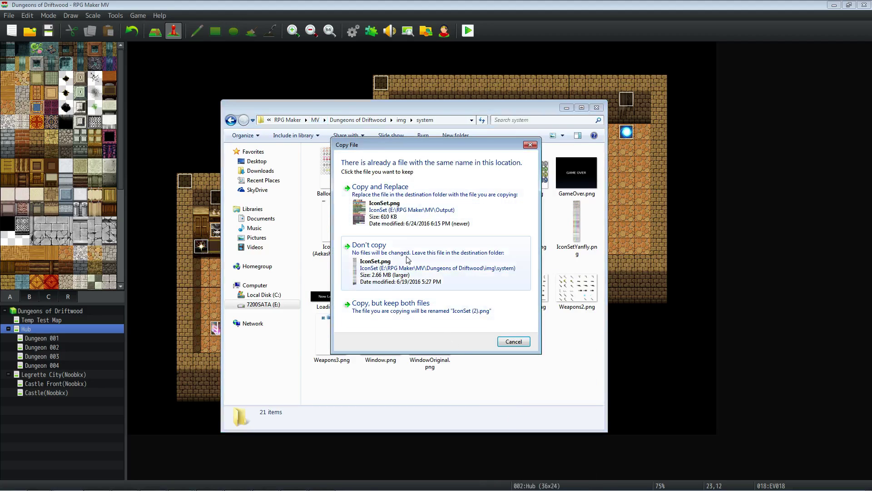
pyautogui.click(514, 341)
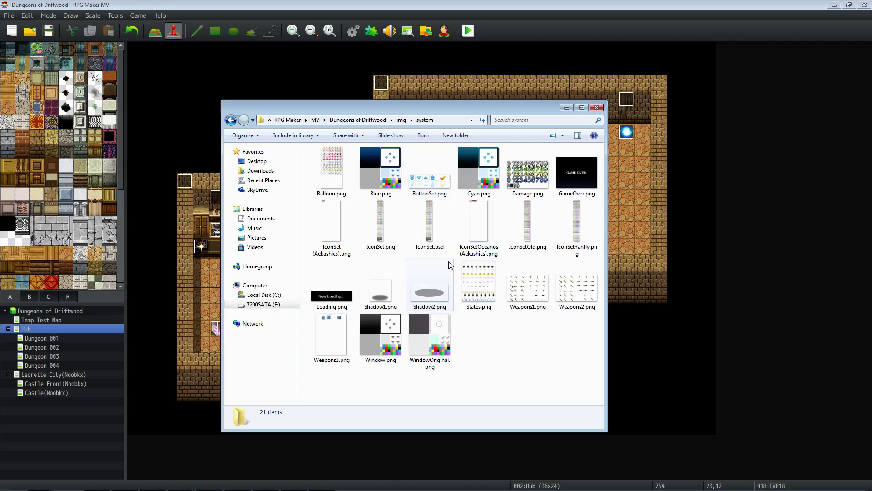
# Select IconSet.psd, then return to Yanfly Icon Generator showing the full icon sheet
pyautogui.click(432, 221)
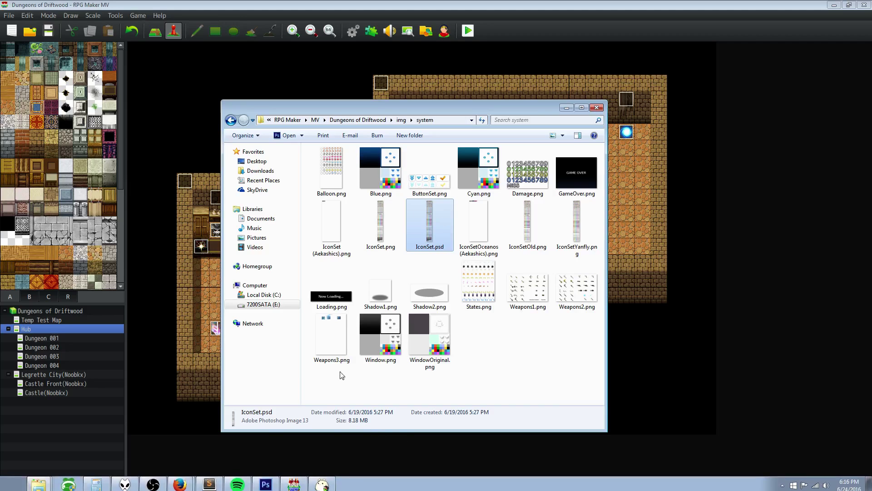
pyautogui.click(322, 483)
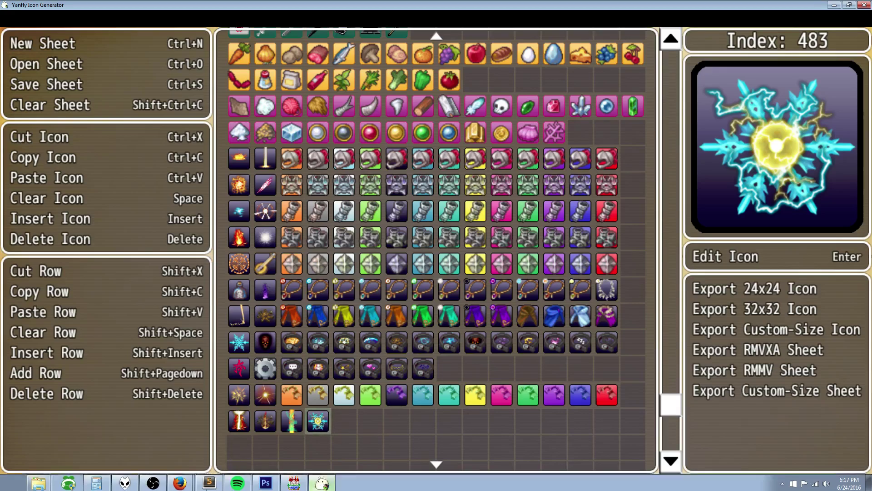
# Export the RMMV sheet as IconSet.png, then open Explorer at the MV folder
pyautogui.click(322, 483)
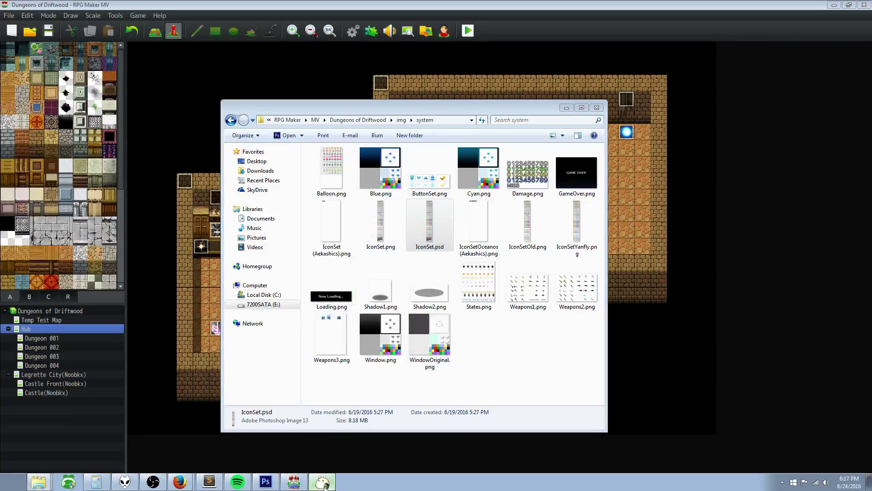
pyautogui.click(322, 483)
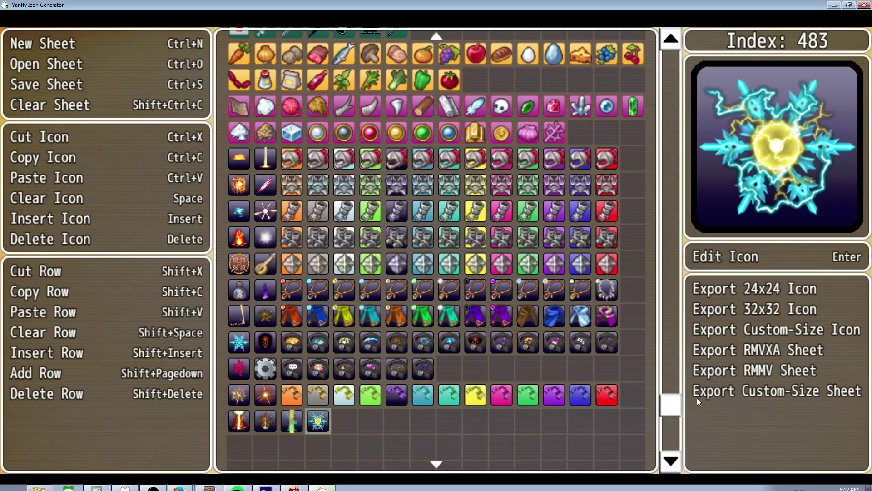
pyautogui.click(743, 370)
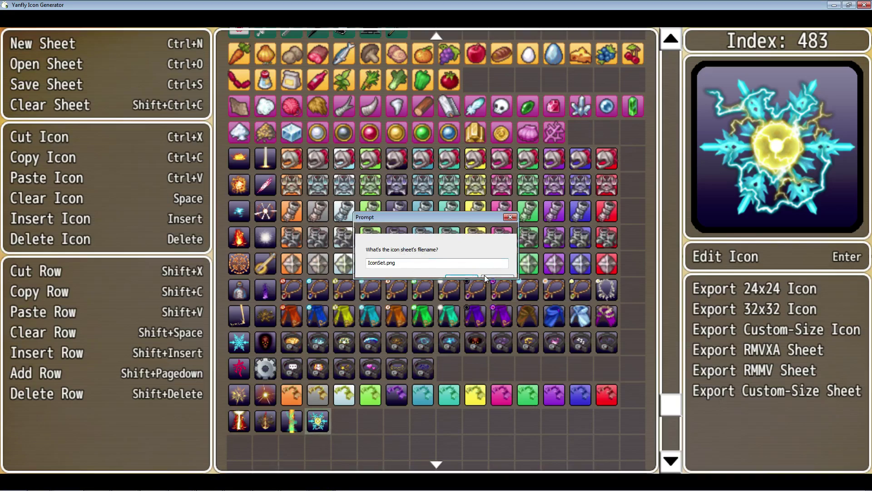
pyautogui.click(485, 276)
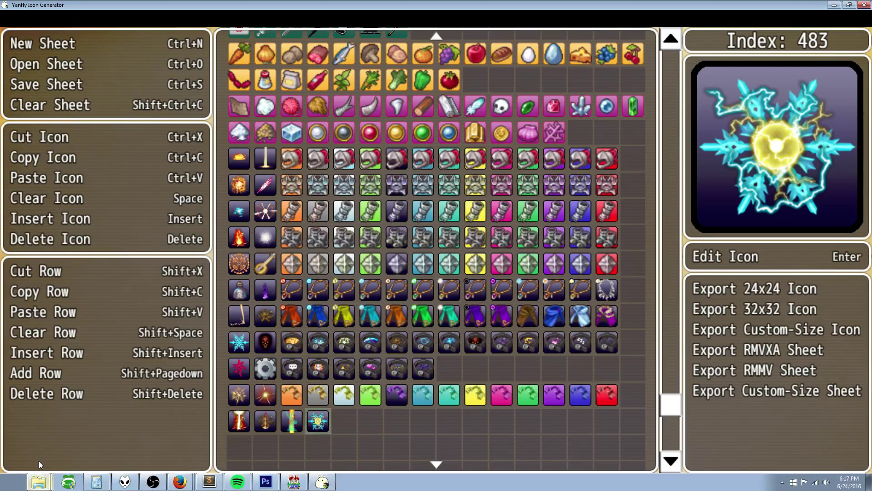
pyautogui.click(39, 481)
pyautogui.click(318, 120)
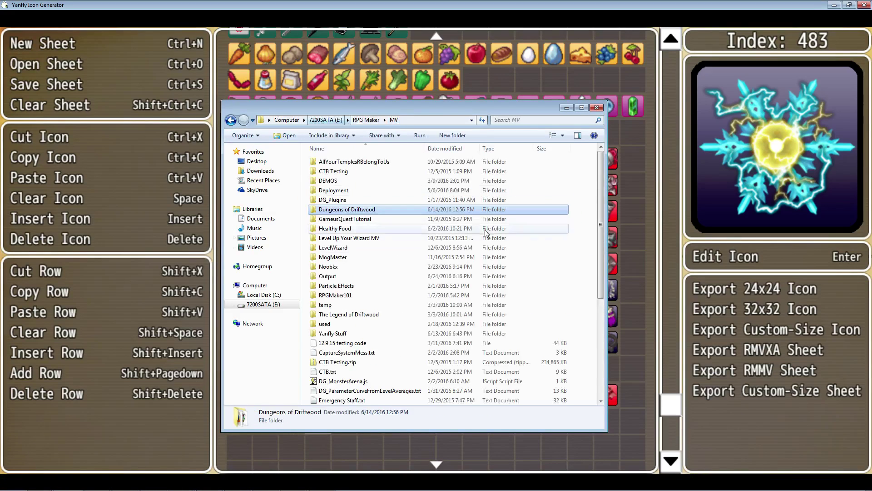
# Open the Output folder and bring up the actions for the new 512 x 1088 IconSet.png
pyautogui.doubleClick(335, 277)
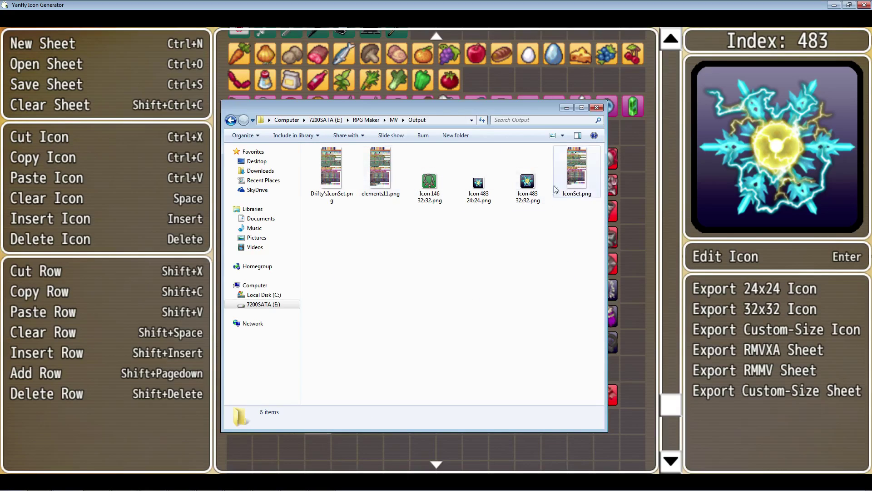
pyautogui.rightClick(580, 177)
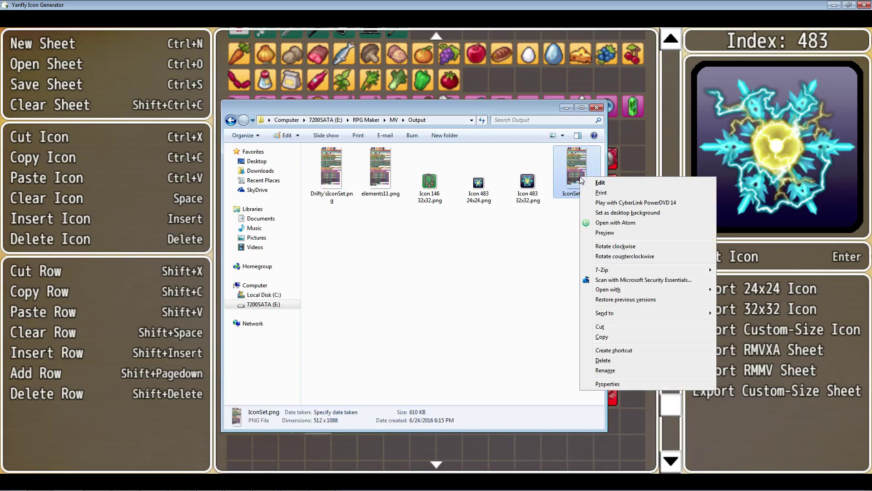